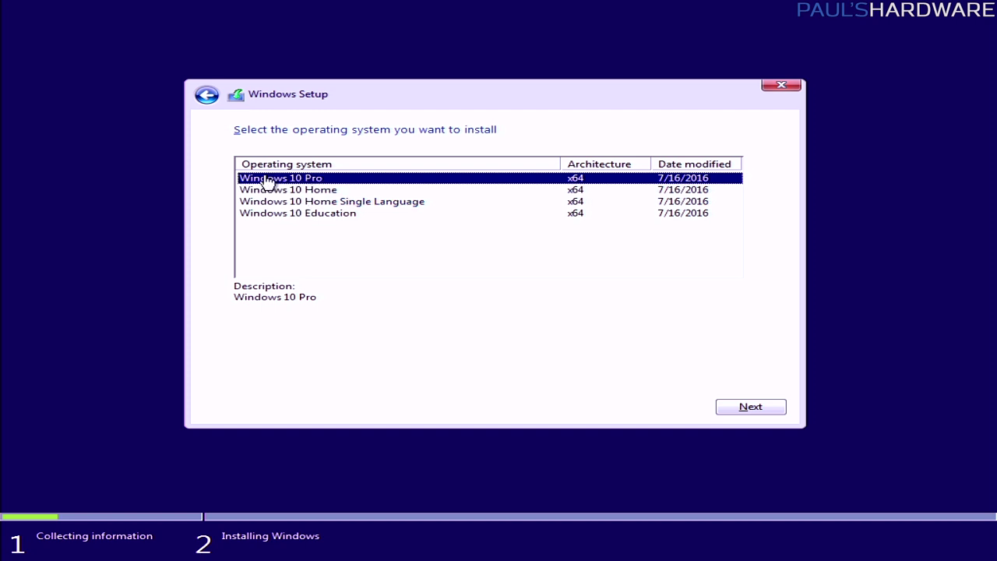
Step: Proceed with Windows 10 Pro, accepting the license terms, as a custom Windows-only installation
left_click(753, 407)
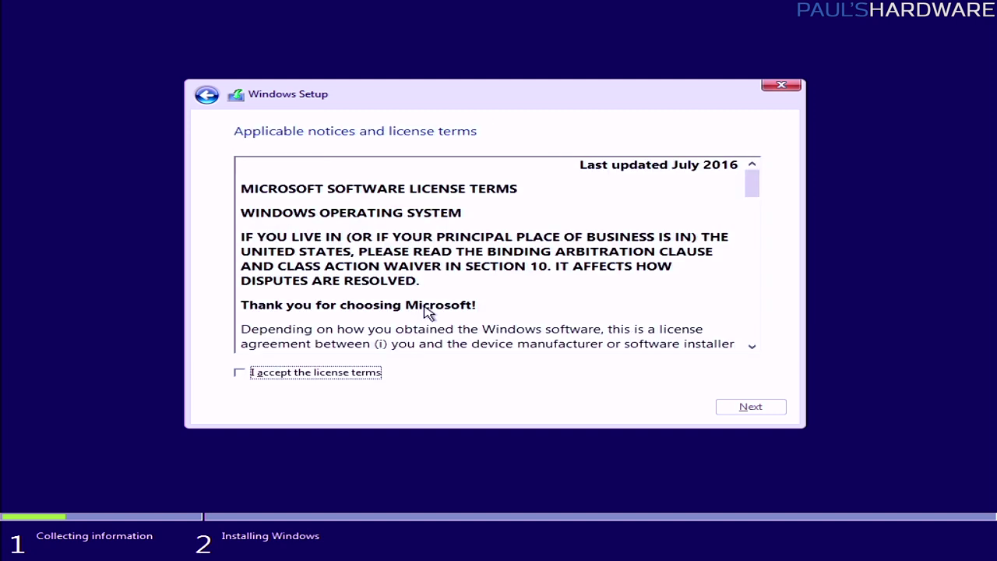
left_click(304, 373)
left_click(753, 415)
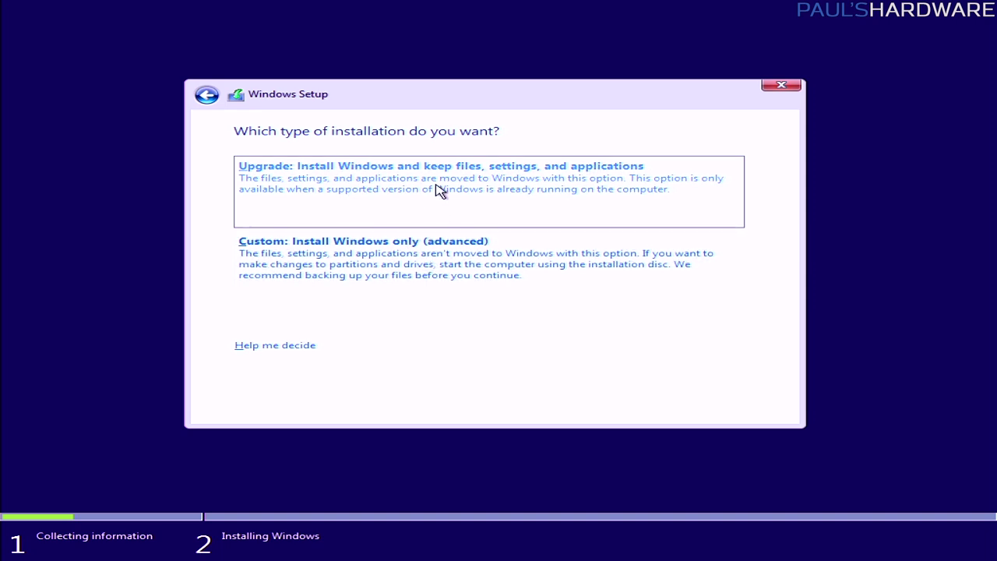
left_click(446, 252)
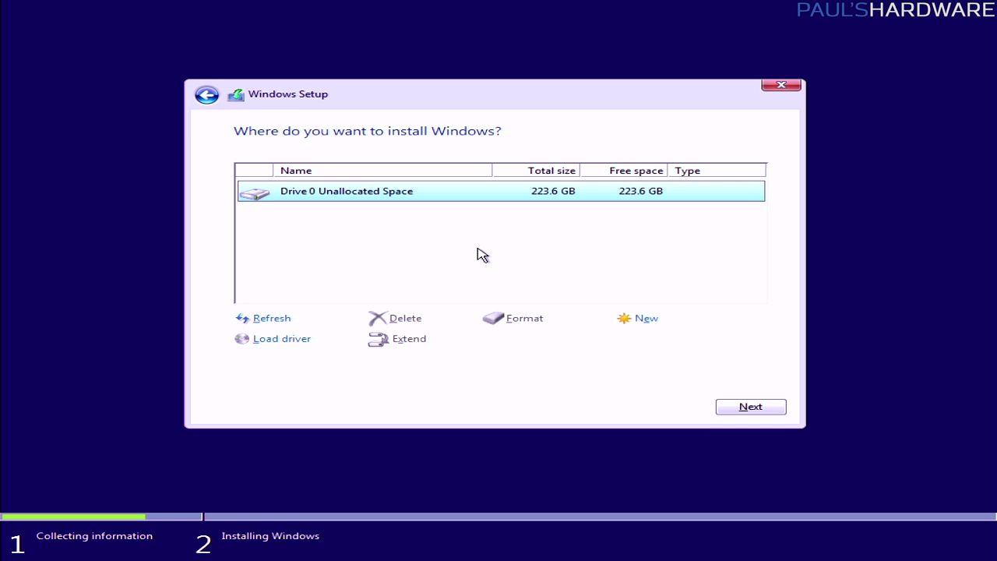
Step: Open a command prompt over the drive selection and close it again
key("shift+F10")
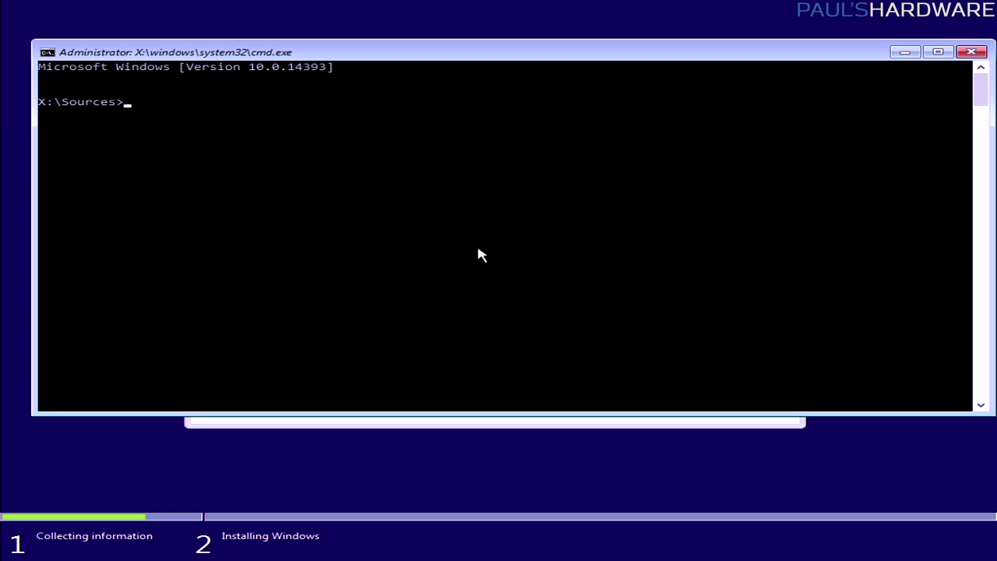
left_click(971, 52)
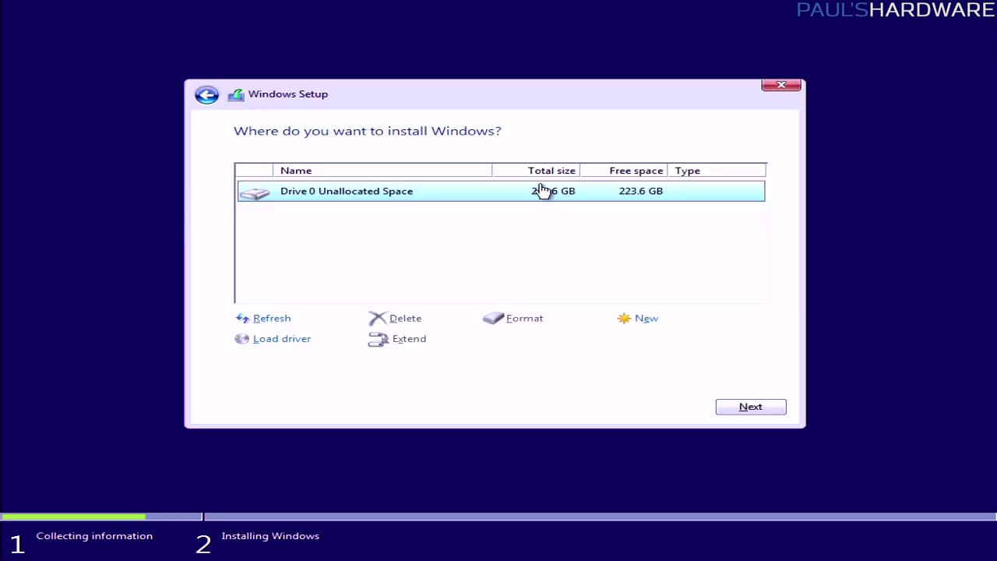
Step: Browse the folders on the ESD-USB (C:) drive for a device driver to load, then cancel the browsing
left_click(282, 340)
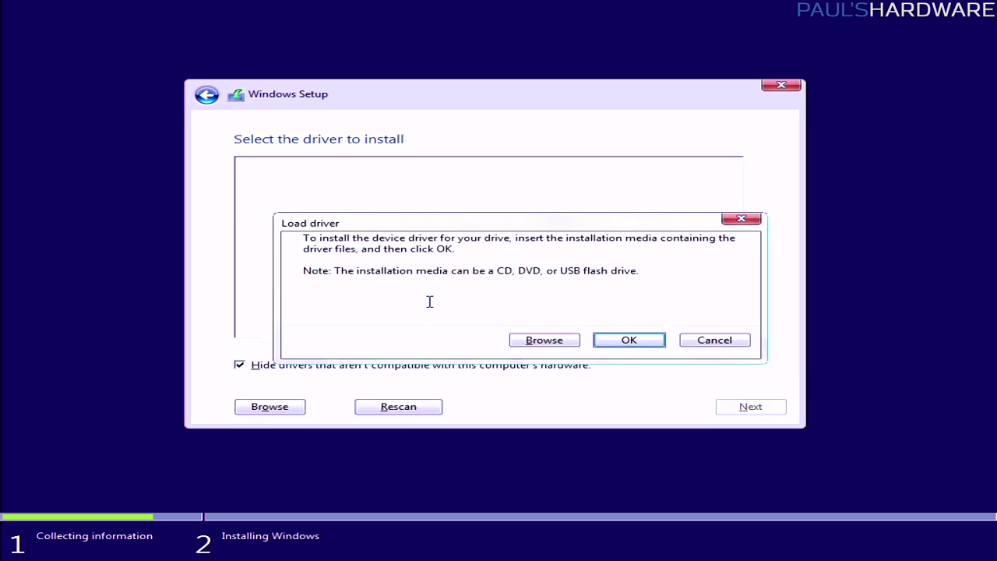
left_click_drag(467, 231, 321, 159)
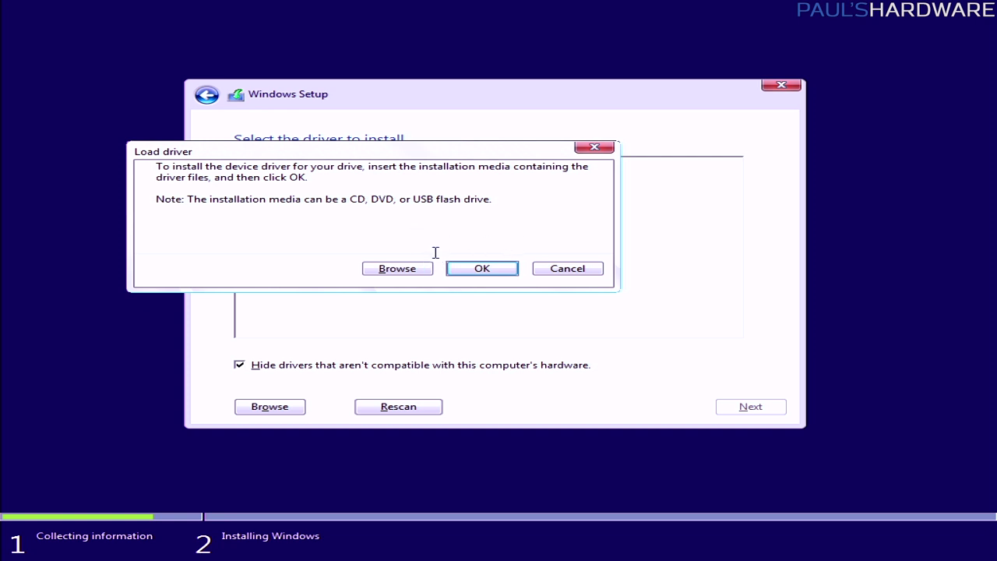
left_click(396, 270)
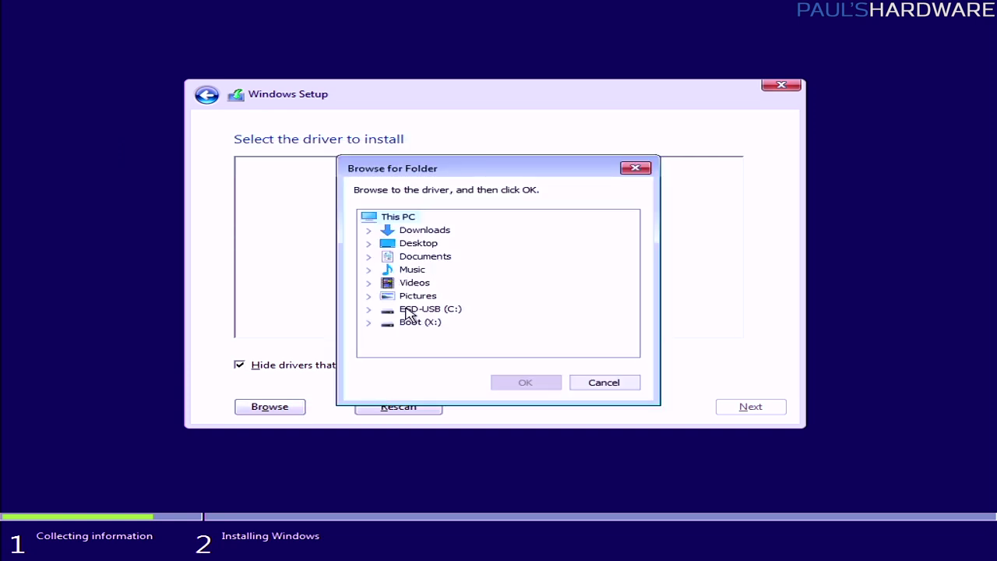
left_click(424, 312)
left_click(371, 310)
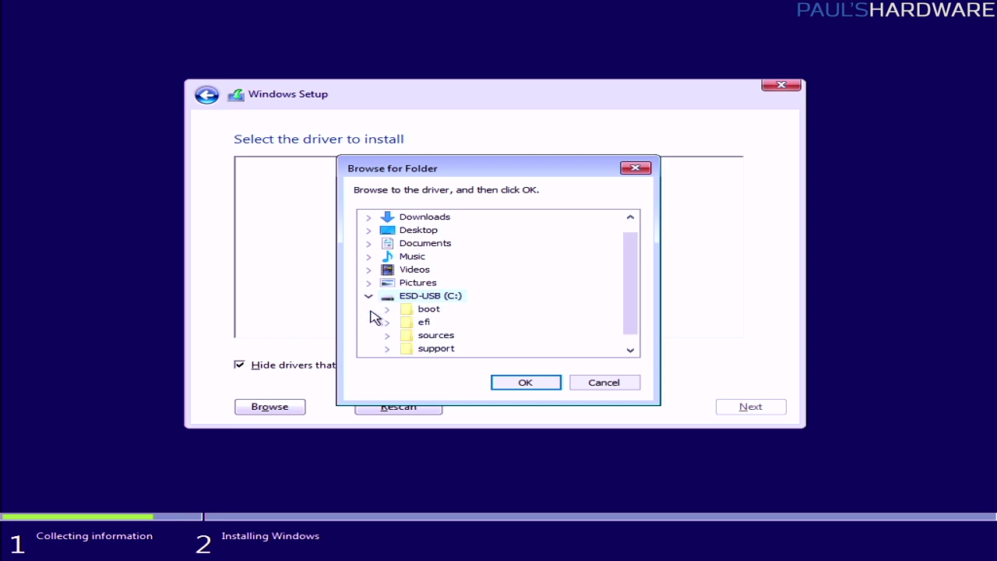
left_click_drag(628, 279, 623, 312)
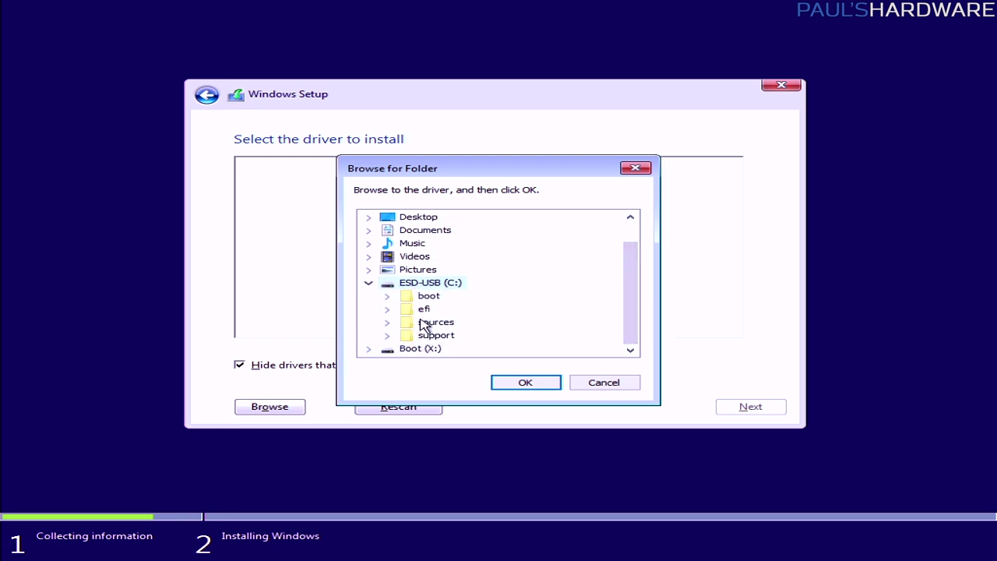
left_click(596, 383)
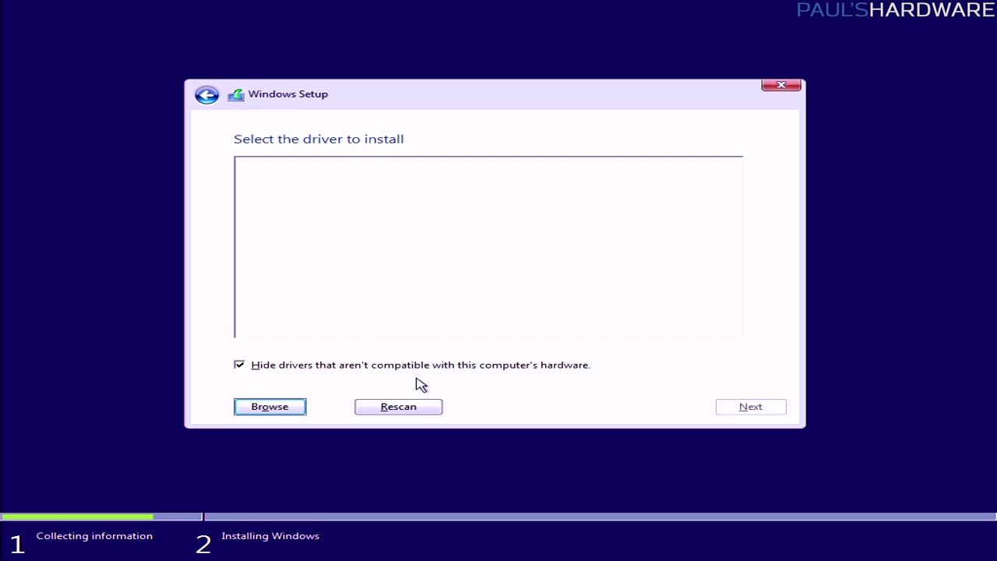
Step: Quit setup from the driver selection and start the Windows installation again
left_click(782, 87)
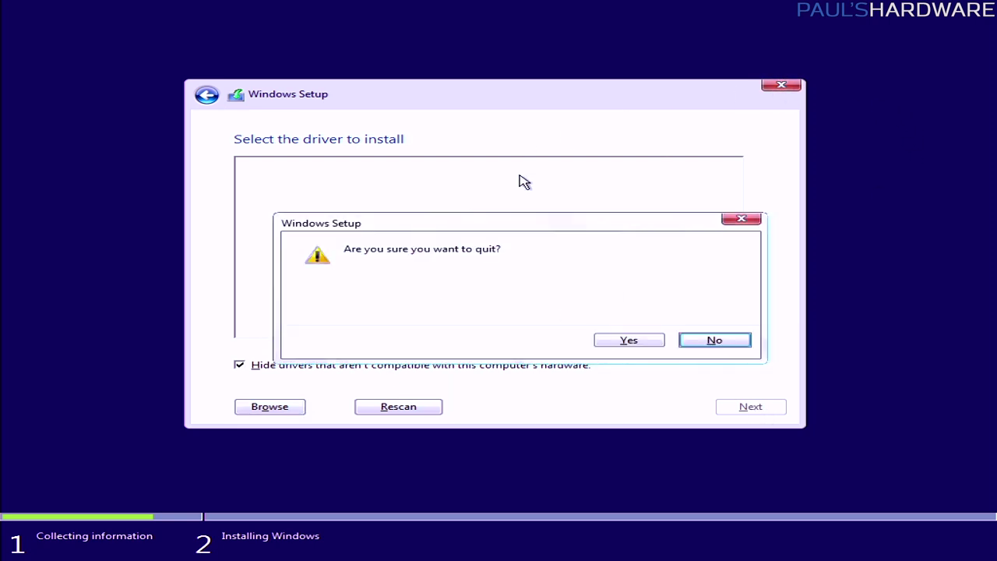
left_click(630, 341)
left_click(495, 301)
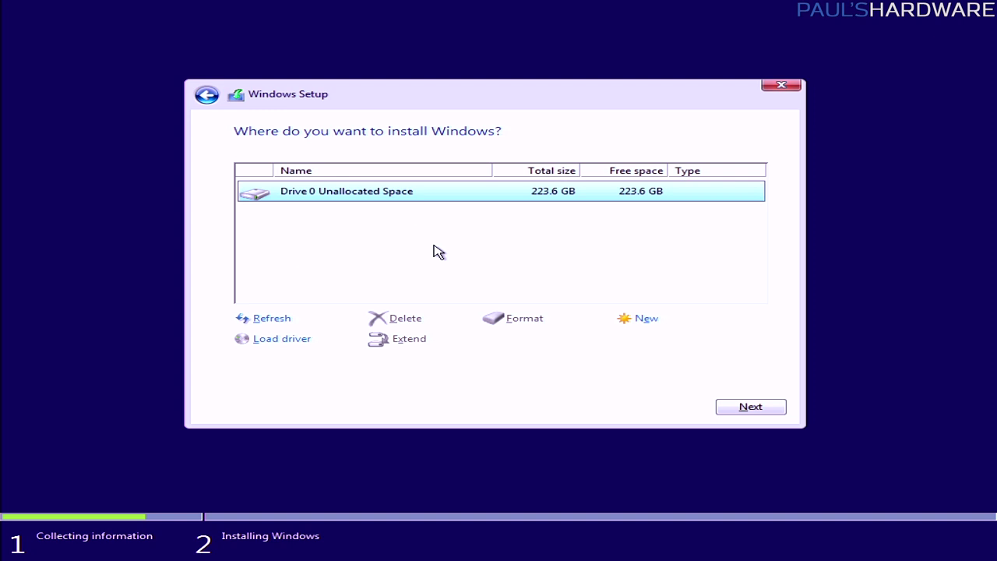
Step: Start diskpart from a command prompt and list the available disks
key("shift+F10")
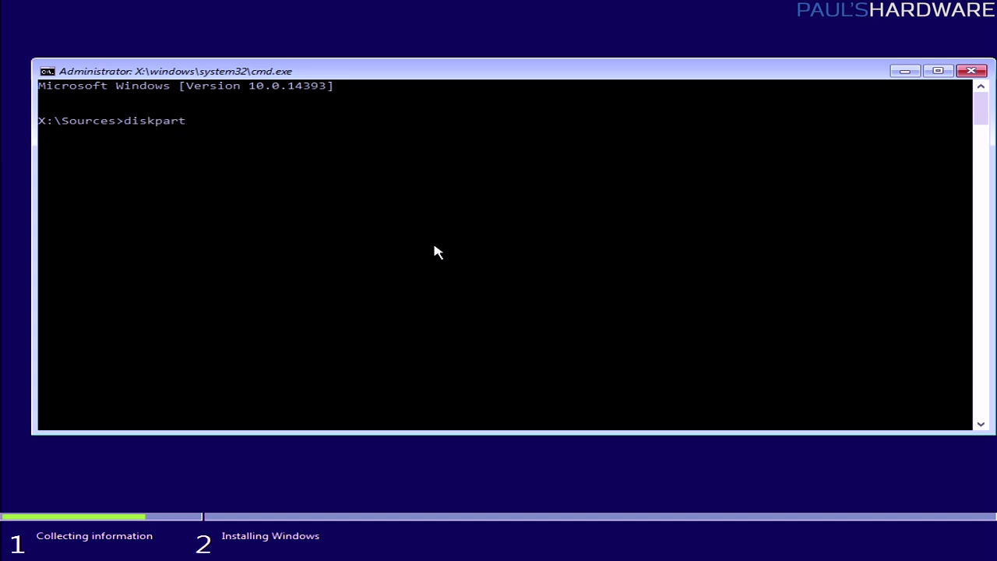
key("Return")
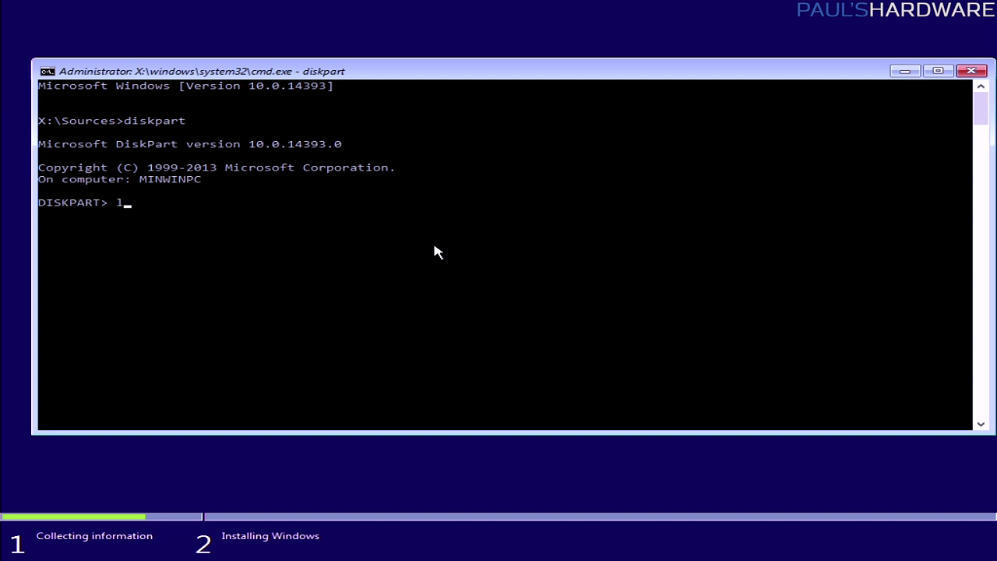
type("list disk")
key("Return")
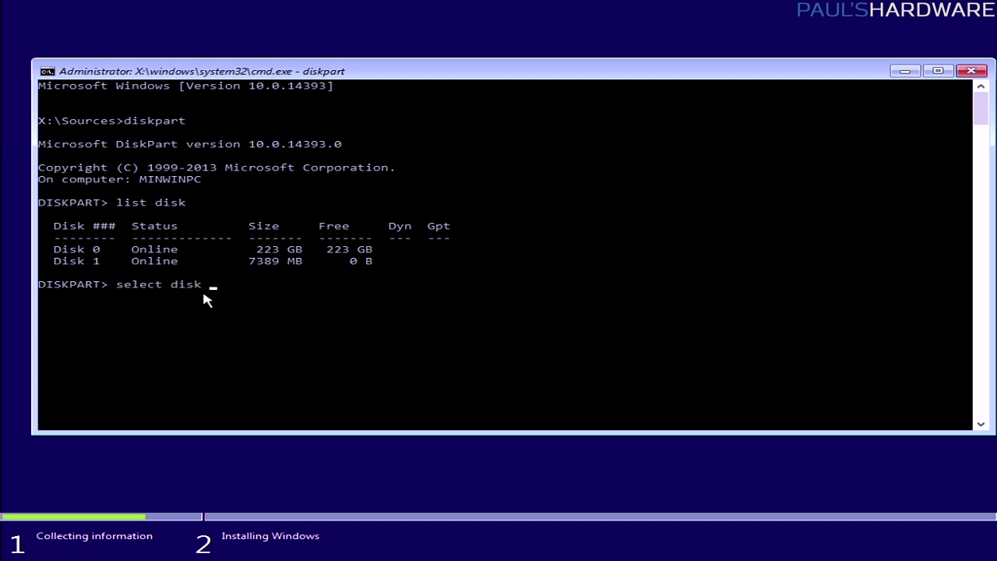
Step: Select disk 0 and clean it in DiskPart, then exit and close the command prompt
key("Return")
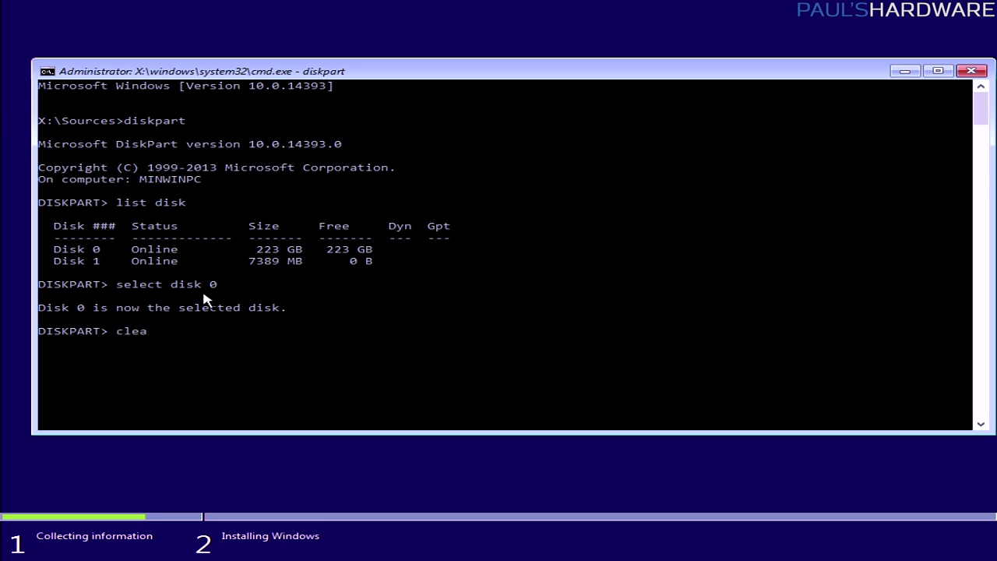
key("Return")
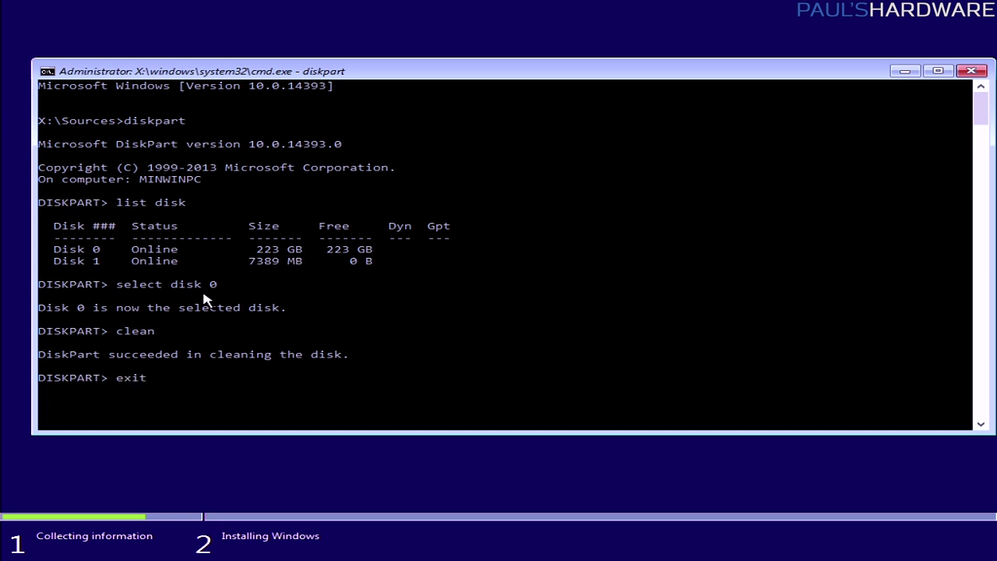
key("Return")
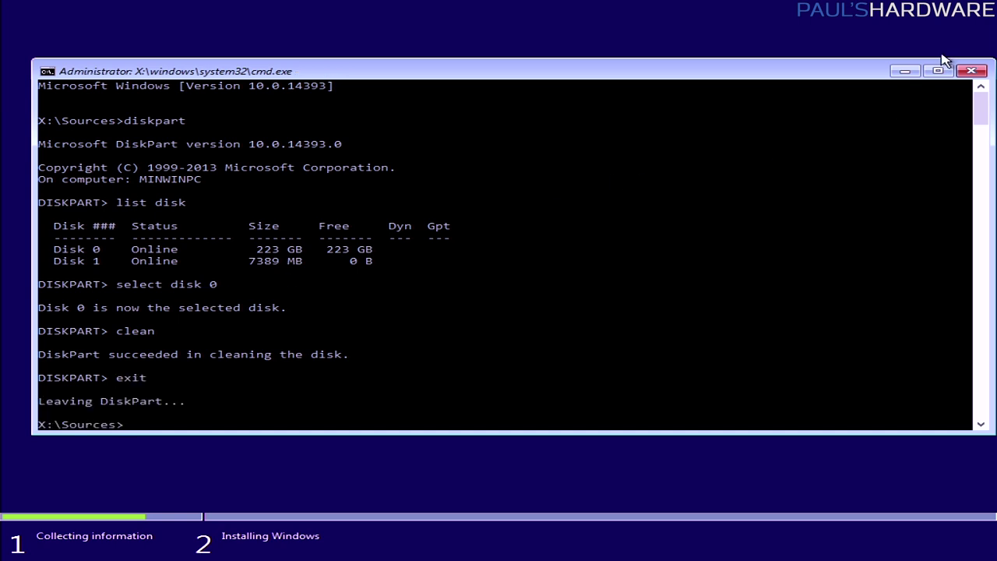
left_click(968, 71)
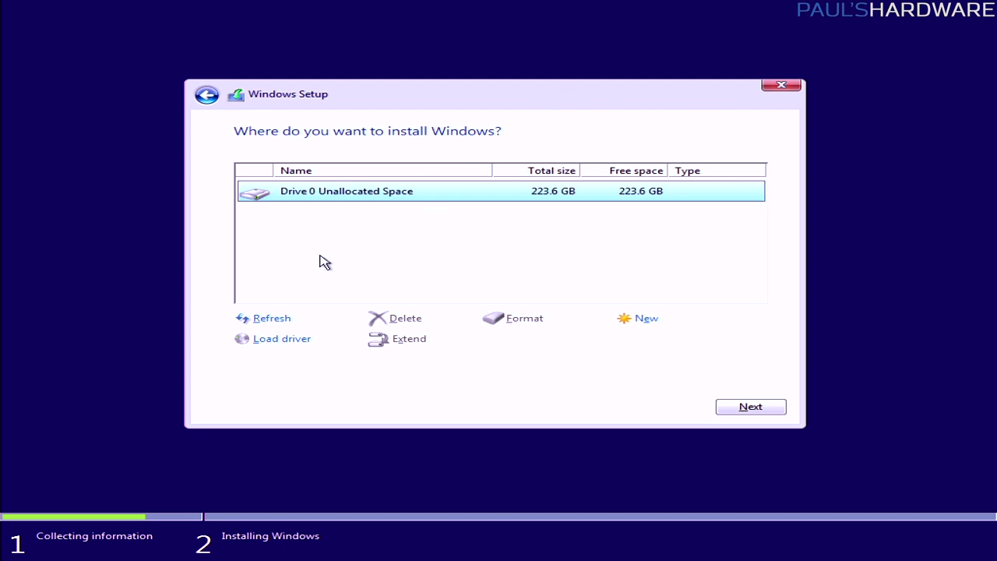
Step: Refresh the drive list and start installing Windows on the Drive 0 unallocated space
left_click(263, 318)
left_click(749, 408)
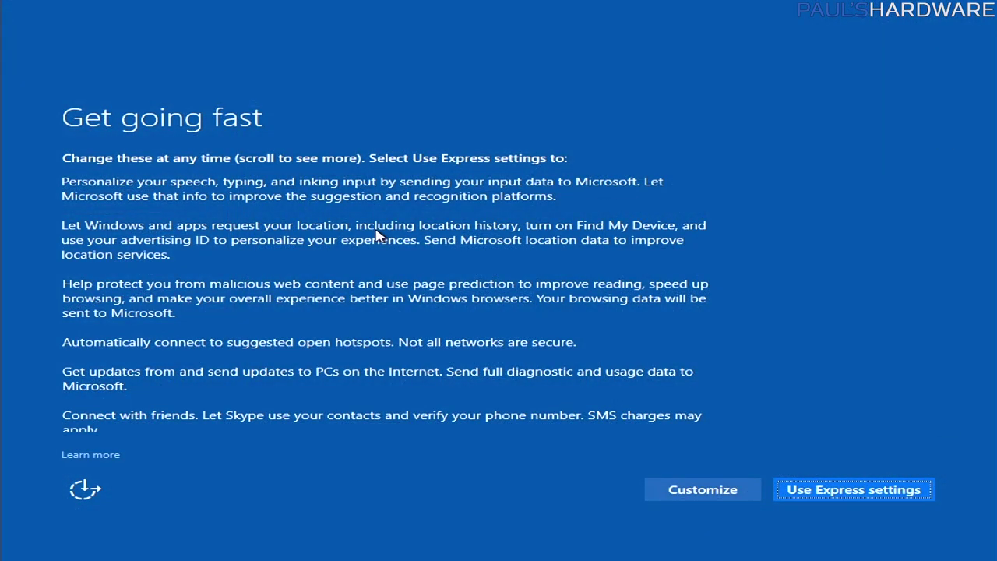
Step: Customize the settings by turning off all Personalization and Location options, and continue to the following settings page
left_click(704, 491)
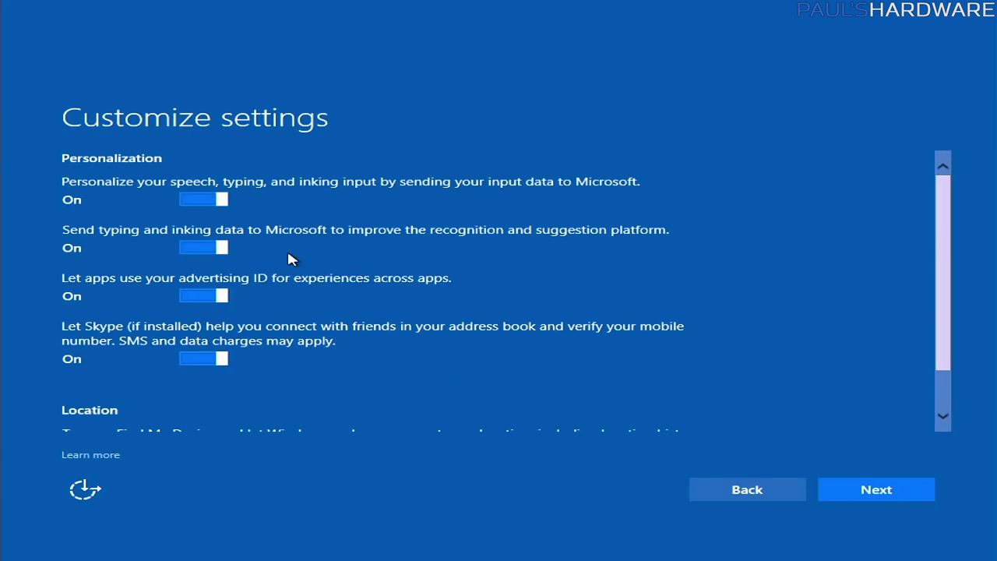
left_click(209, 201)
left_click(209, 248)
left_click(209, 297)
scroll(241, 308, "down", 1)
scroll(242, 309, "down", 1)
left_click(218, 315)
scroll(278, 343, "down", 1)
left_click(212, 407)
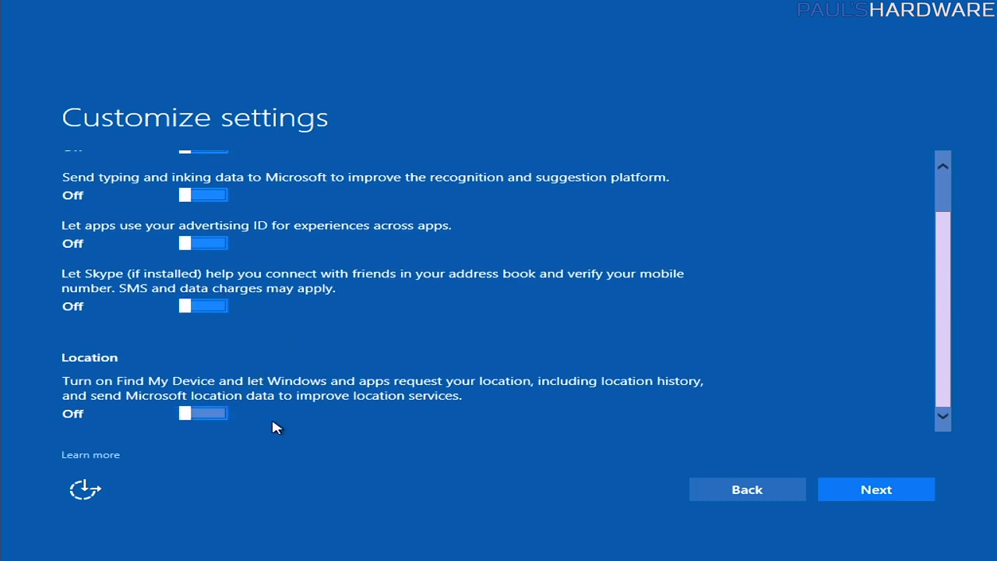
left_click(877, 490)
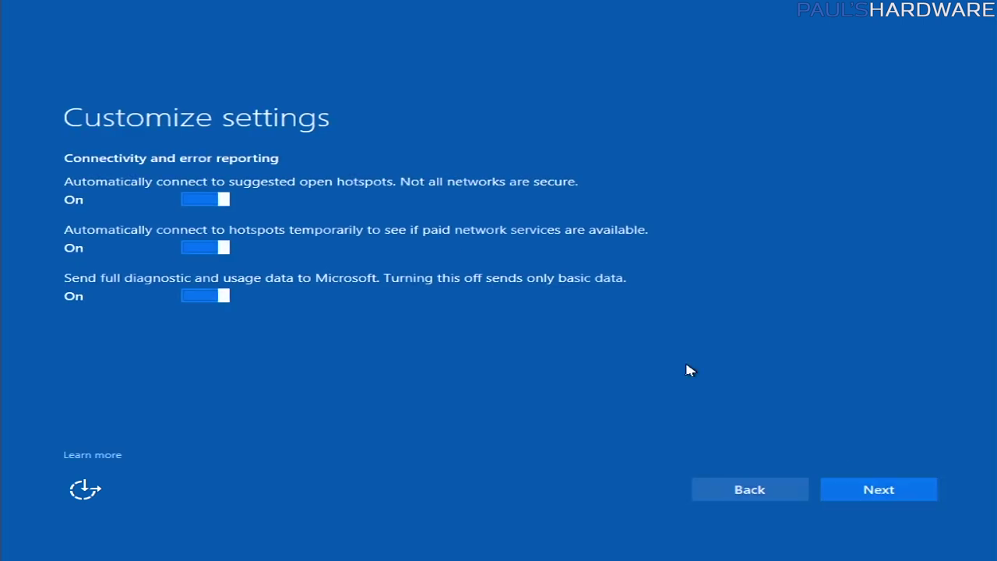
Step: Turn off both automatic hotspot connections and full diagnostic data sending, and continue
left_click(218, 201)
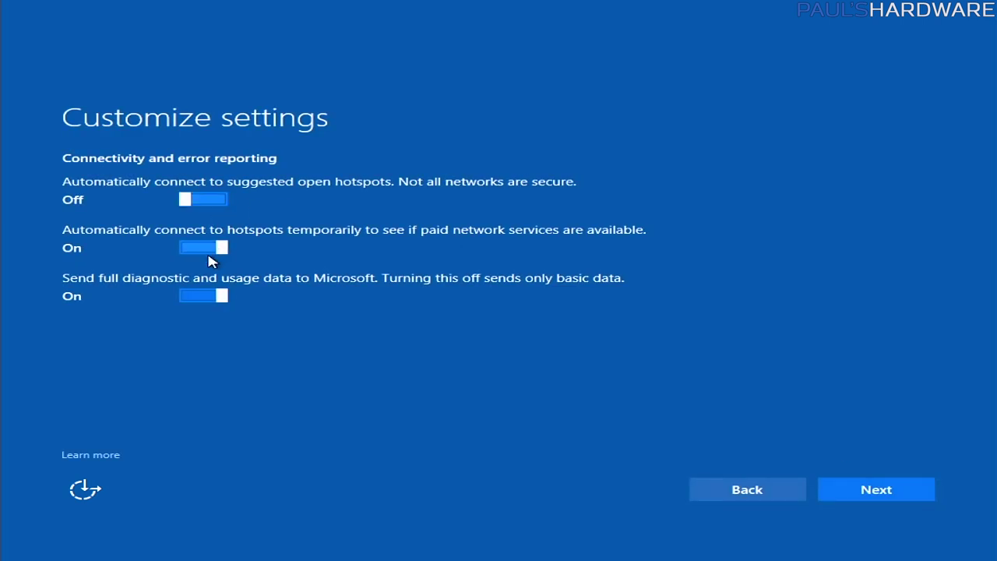
left_click(212, 250)
left_click(216, 294)
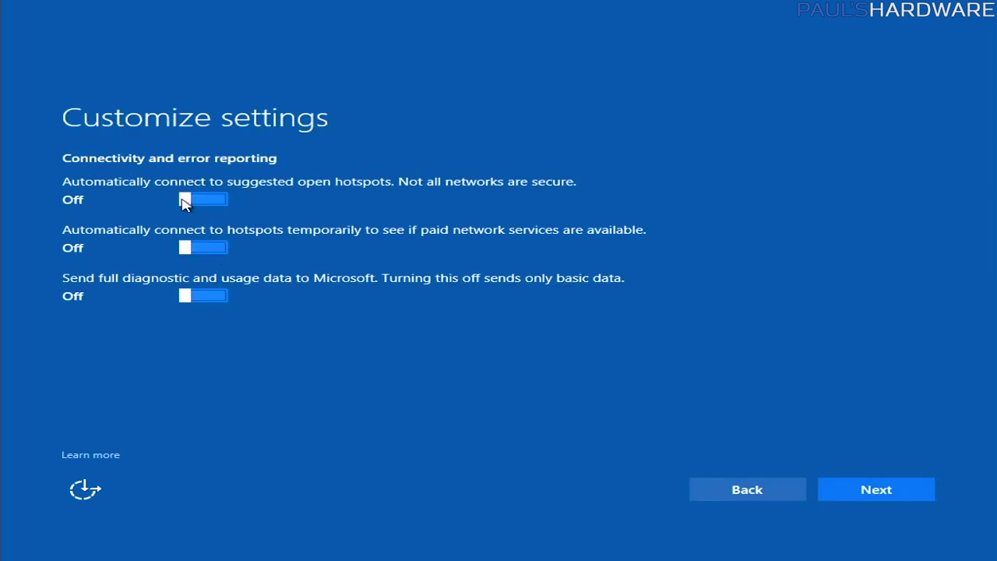
left_click(927, 487)
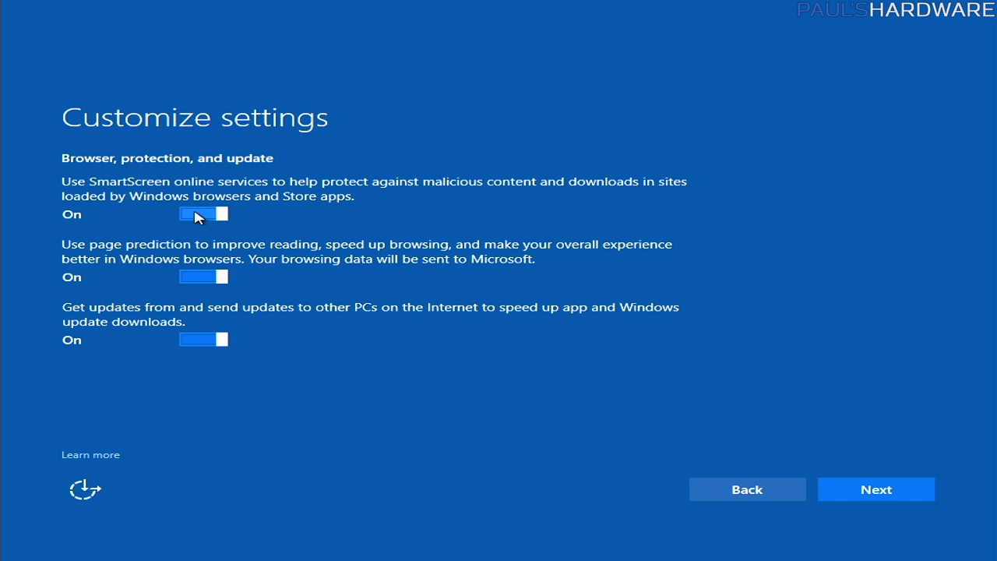
Step: Turn off page prediction and update sharing with other PCs, leaving SmartScreen on, and continue
left_click(209, 280)
left_click(204, 340)
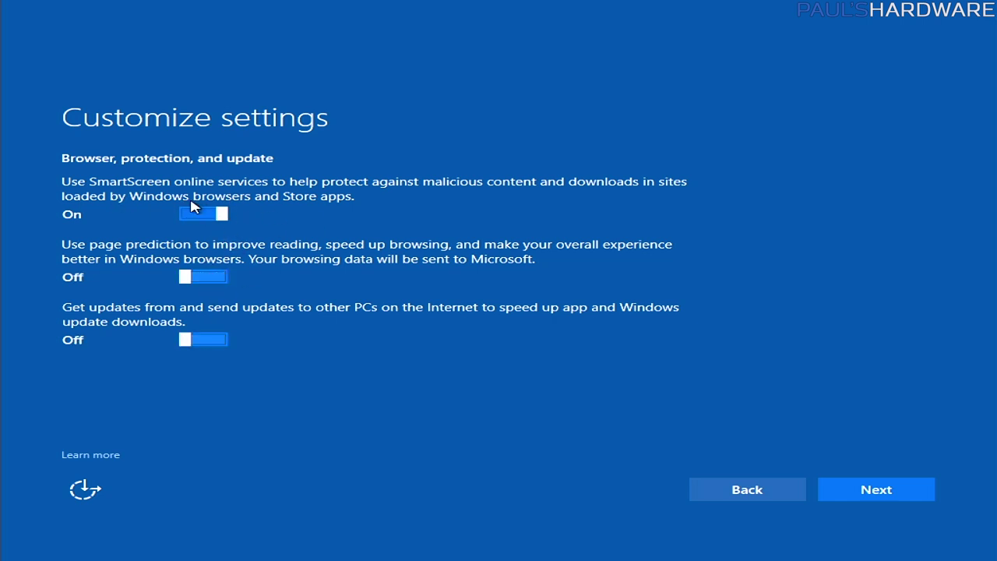
left_click(889, 501)
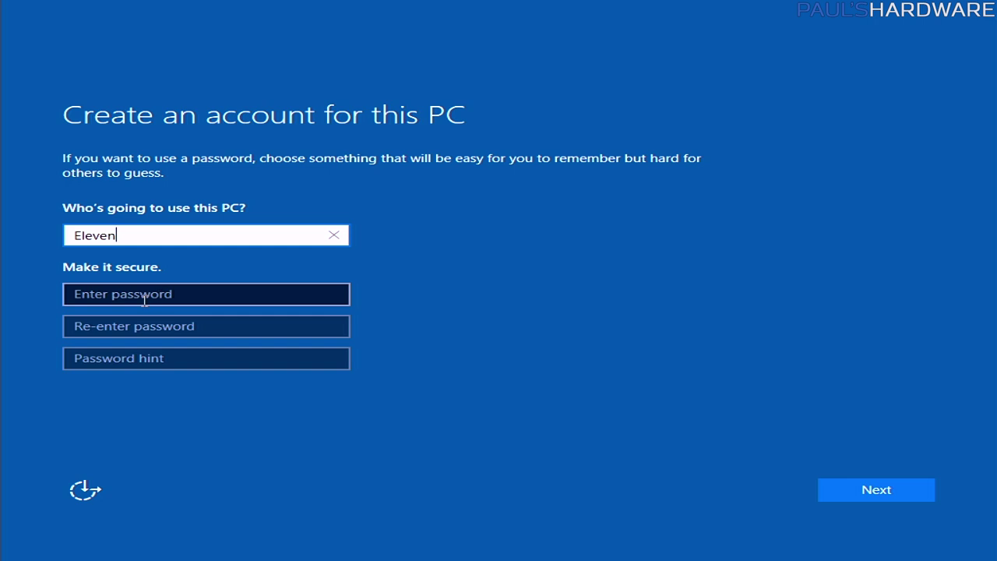
Step: Create the PC's account with only a user name and blank password fields, and decline Cortana for now
left_click(117, 290)
left_click(129, 326)
left_click(153, 294)
left_click(154, 320)
left_click(158, 292)
left_click(164, 326)
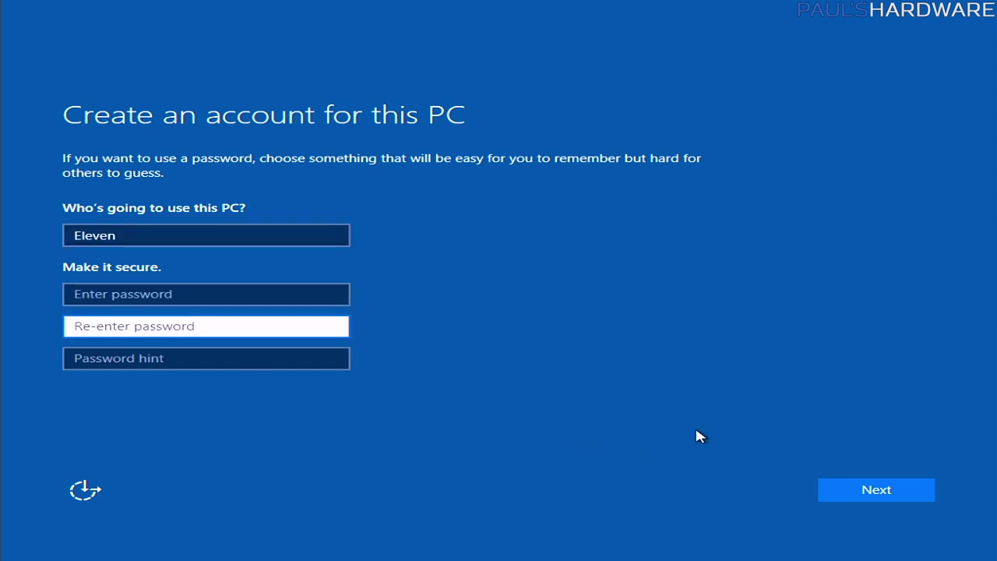
left_click(876, 502)
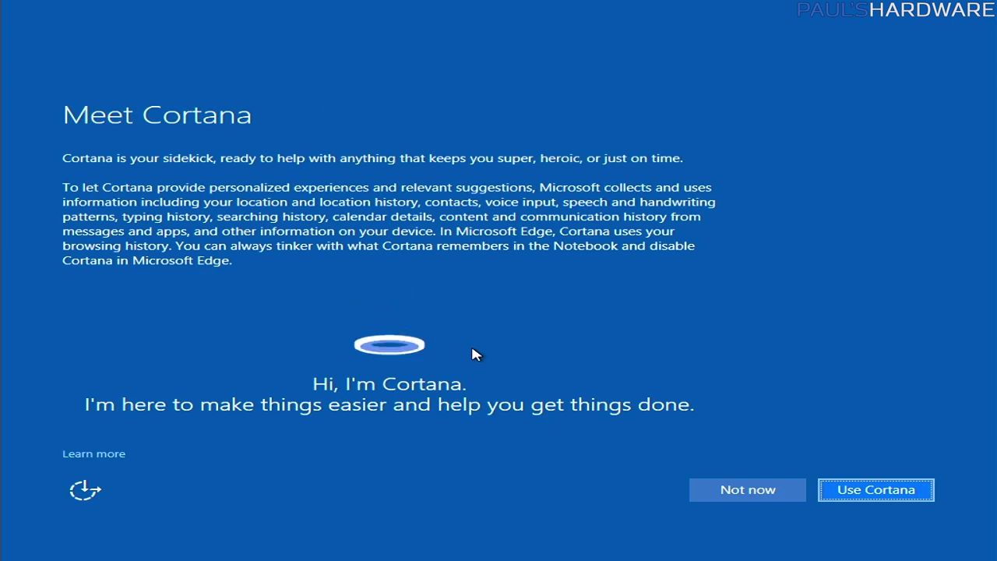
left_click(736, 497)
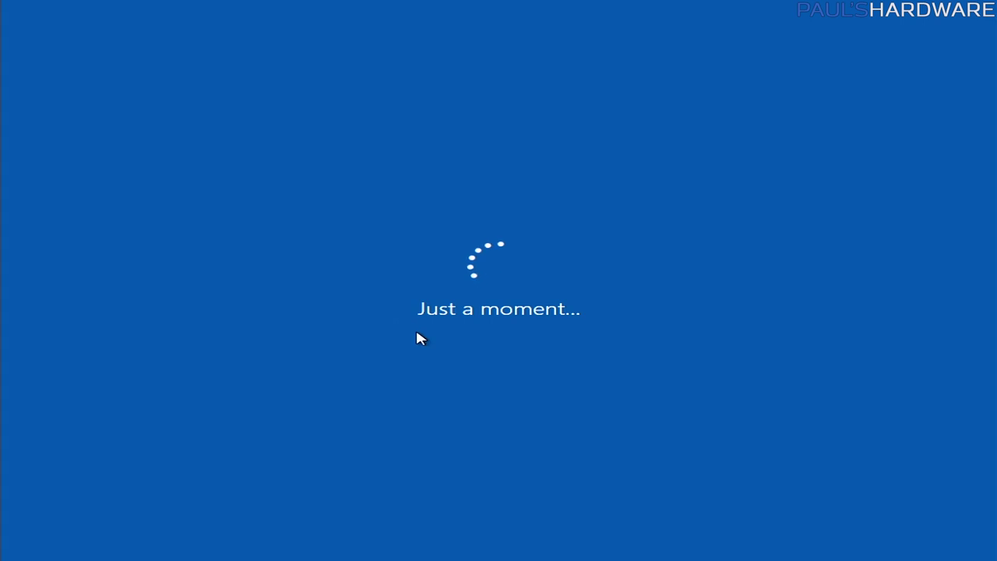
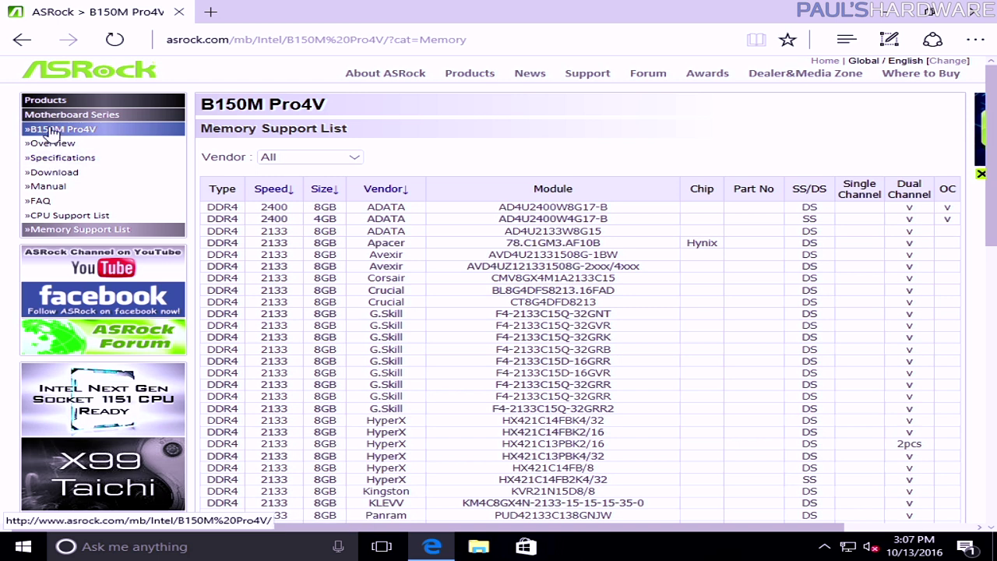
Step: Open the ASRock B150M Pro4V drivers and utilities download page for Windows 10 64bit
left_click(51, 172)
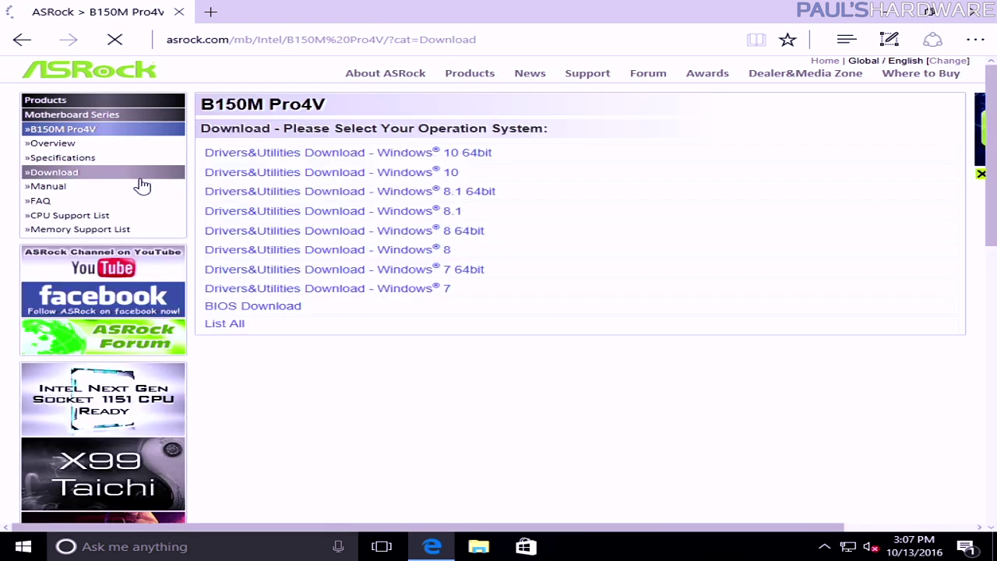
left_click(354, 155)
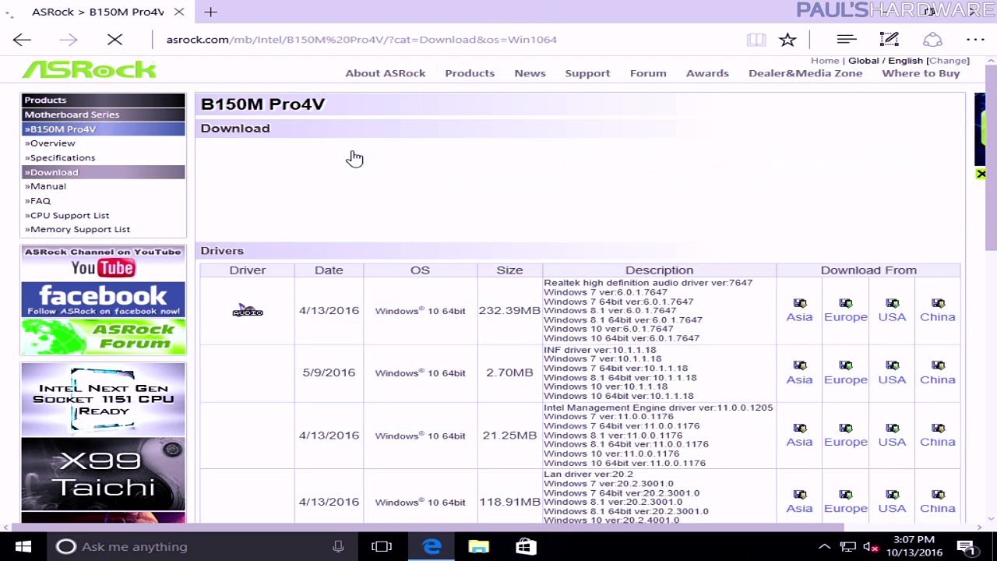
Step: Review the Realtek audio, INF, Intel Management Engine and LAN entries in the B150M Pro4V driver list
scroll(532, 187, "down", 1)
scroll(532, 187, "down", 2)
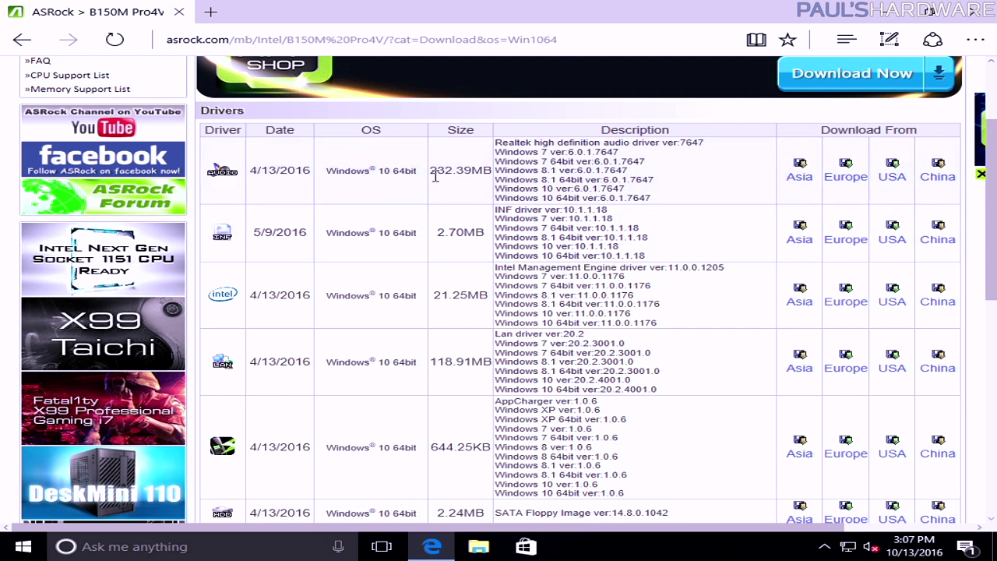
left_click_drag(612, 143, 499, 145)
left_click(512, 148)
scroll(401, 162, "down", 2)
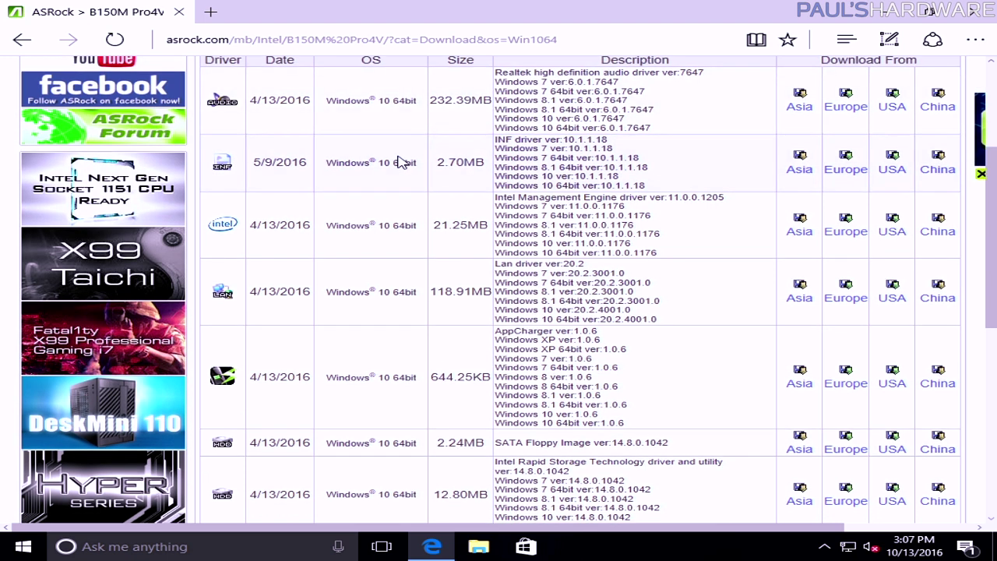
left_click_drag(567, 143, 505, 146)
left_click(498, 146)
left_click_drag(647, 197, 504, 199)
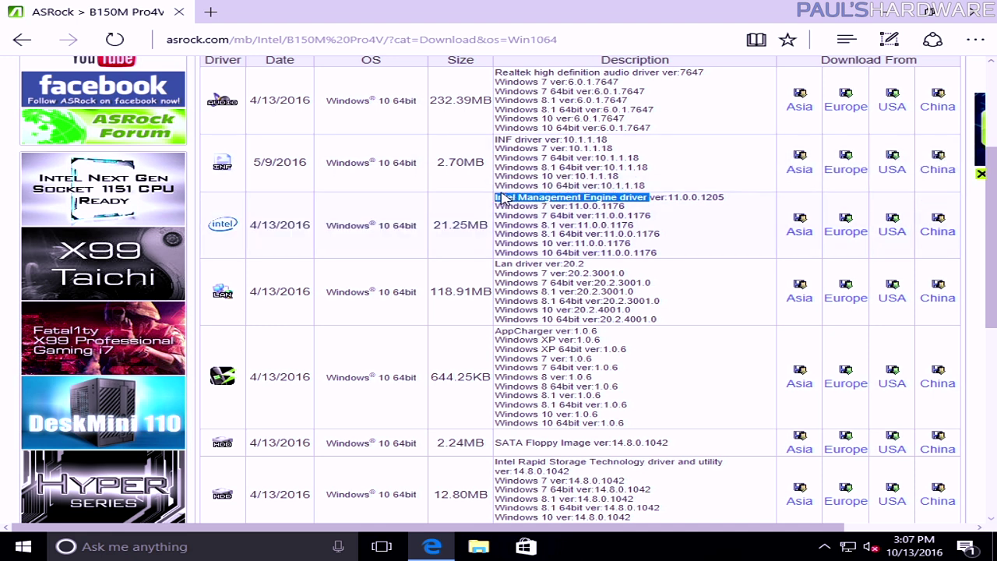
left_click_drag(590, 267, 503, 268)
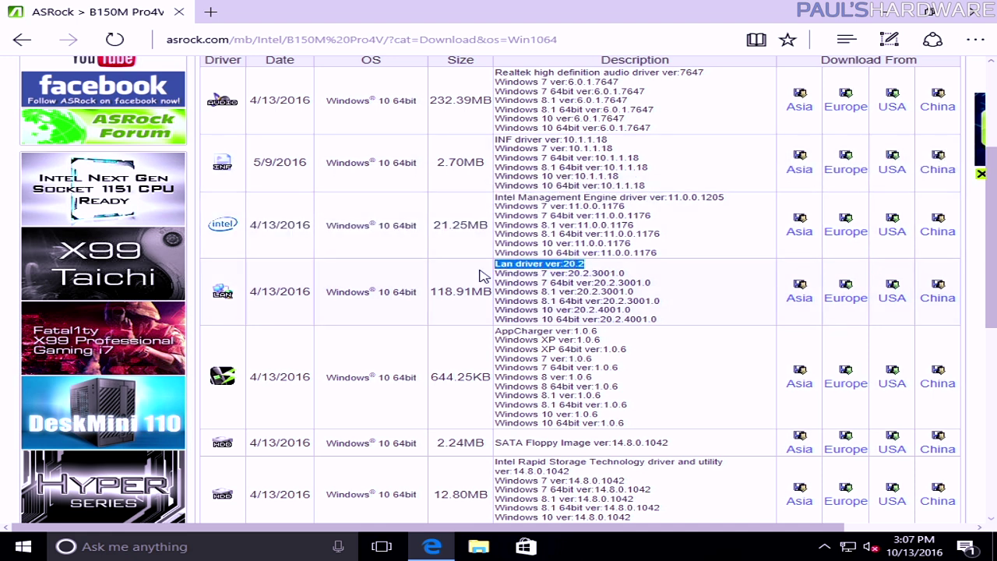
Step: Examine the SATA Floppy Image and Intel Rapid Storage Technology entries and the Utilities list beneath them
scroll(522, 271, "down", 1)
scroll(529, 271, "down", 1)
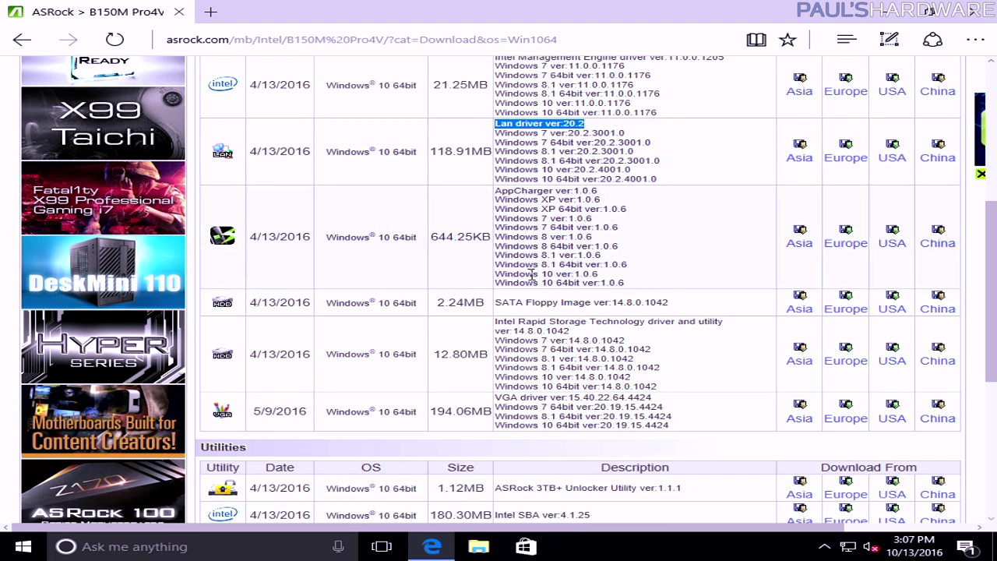
left_click(542, 308)
left_click_drag(498, 306, 671, 310)
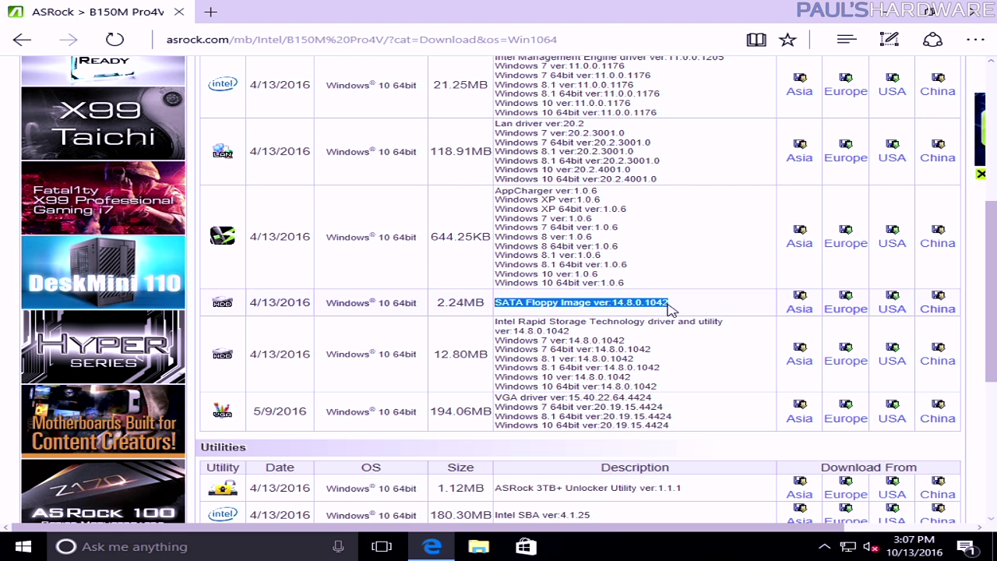
left_click(549, 305)
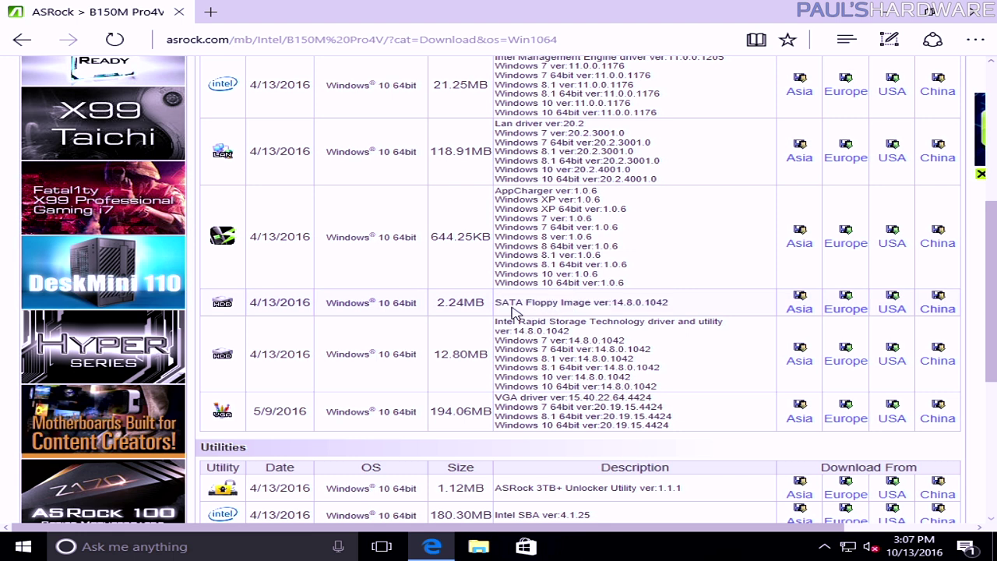
scroll(515, 312, "down", 1)
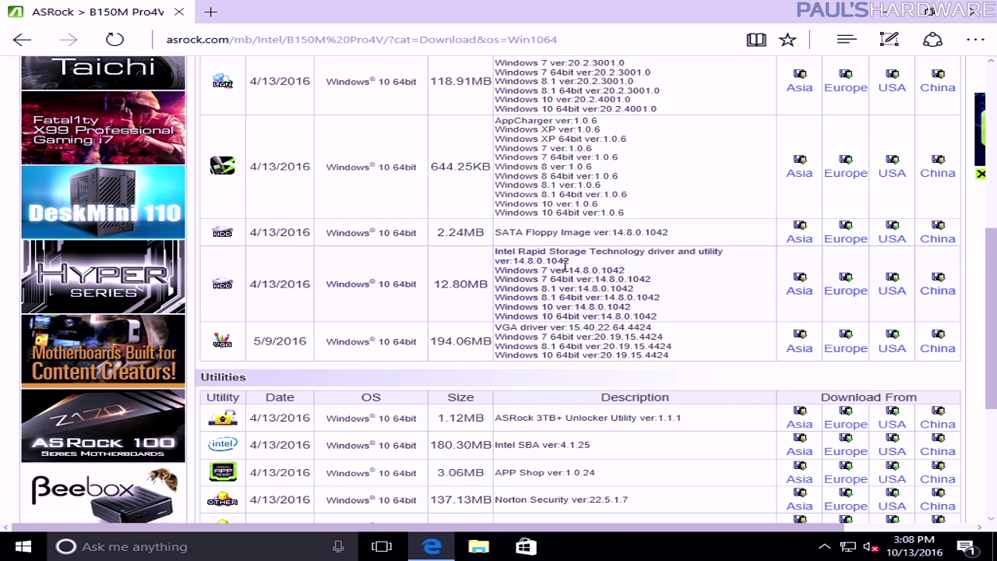
left_click_drag(697, 252, 502, 256)
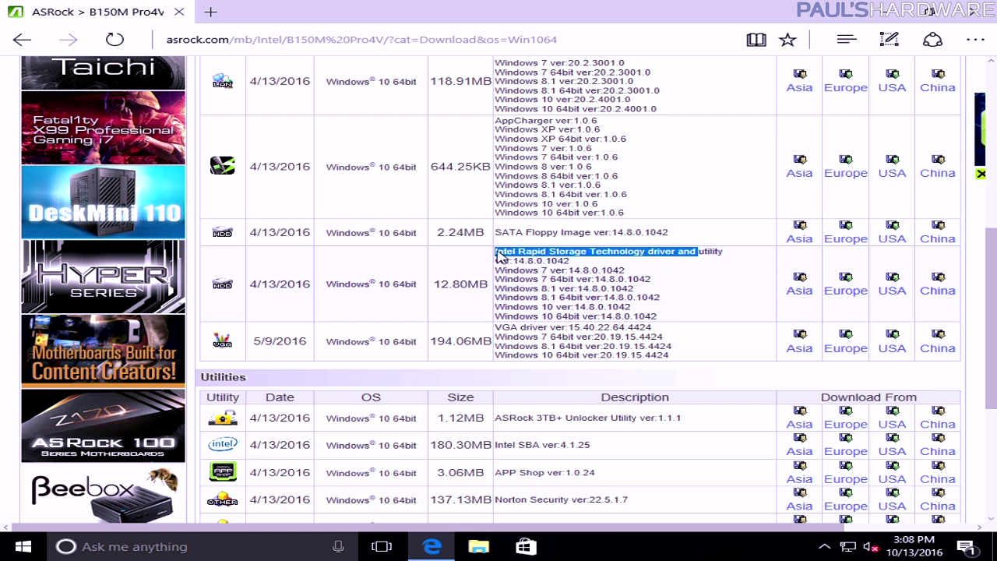
scroll(537, 321, "down", 1)
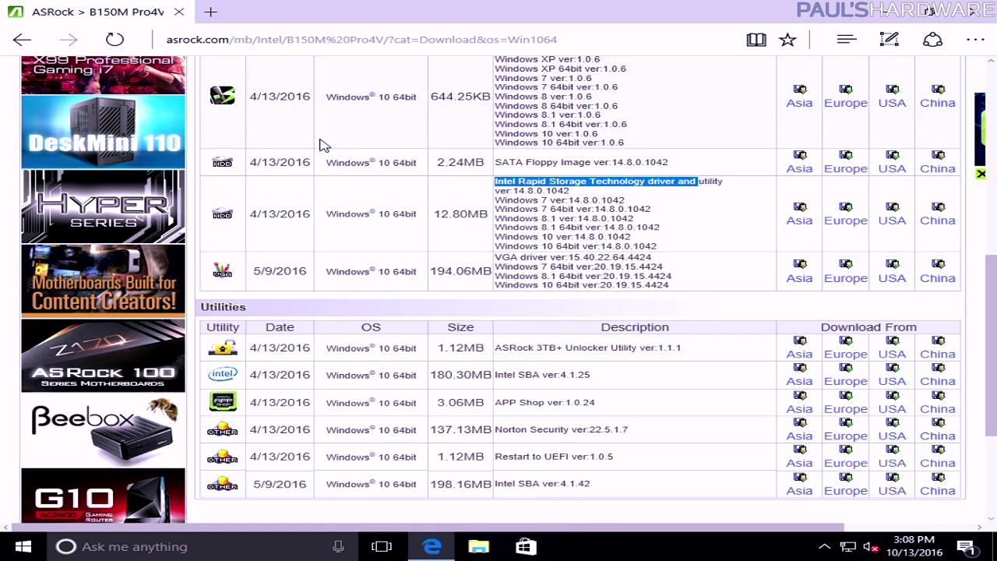
Step: Open geforce.com/drivers in a new tab and choose GeForce GTX 1060 for the manual driver search
left_click(211, 15)
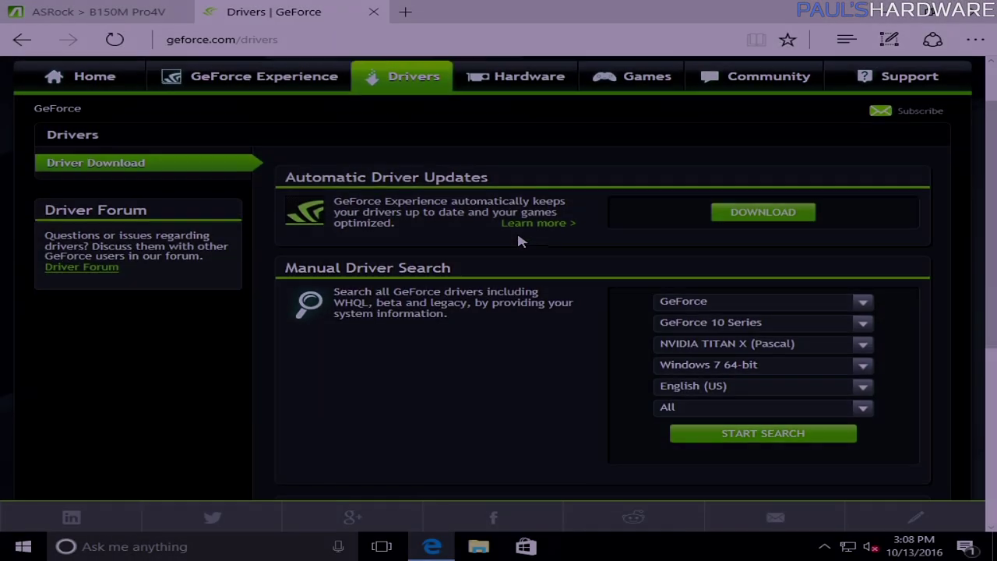
scroll(520, 239, "down", 2)
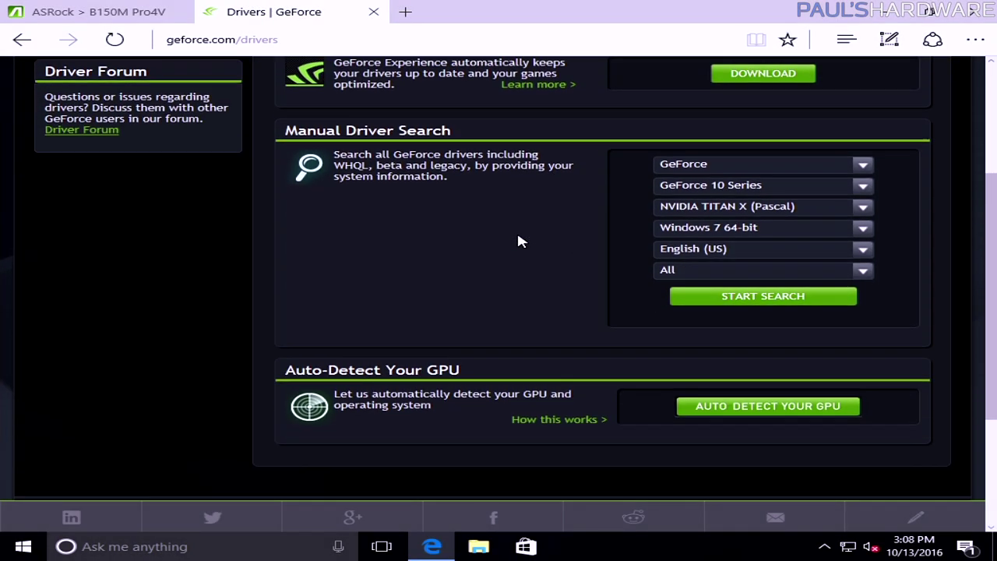
scroll(527, 204, "up", 1)
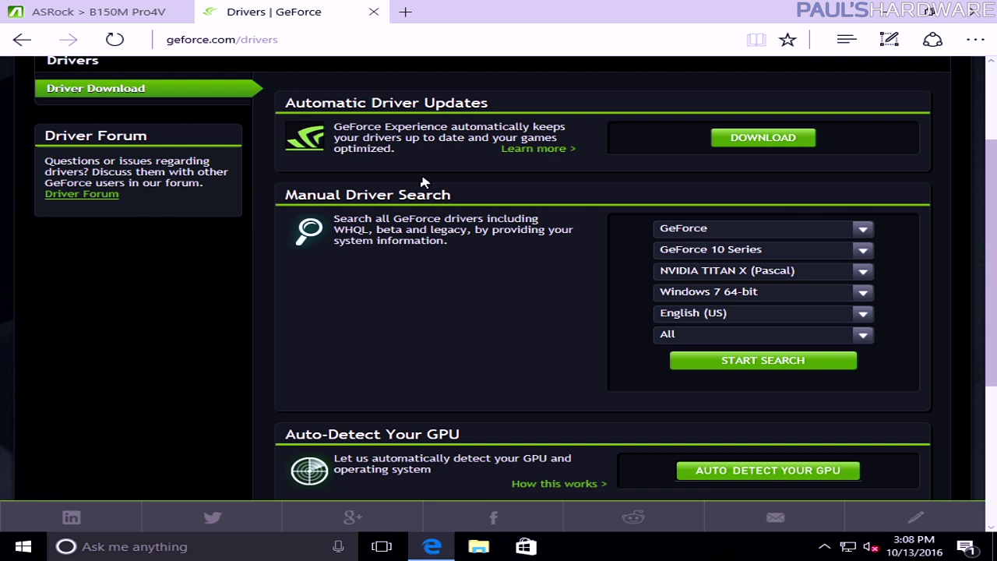
left_click(862, 272)
left_click(784, 327)
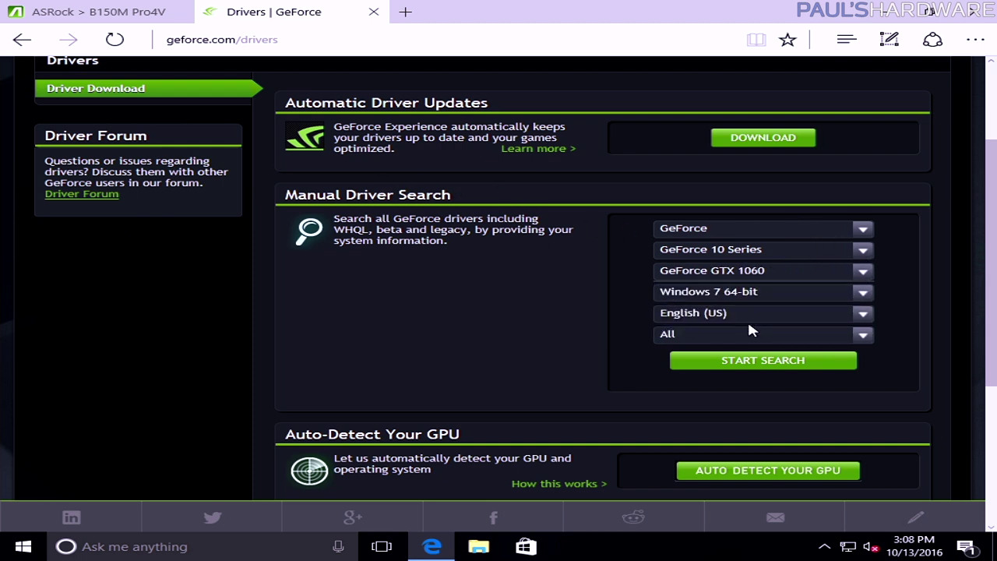
Step: Set the operating system to Windows 10 64-bit and start the manual driver search
left_click(752, 294)
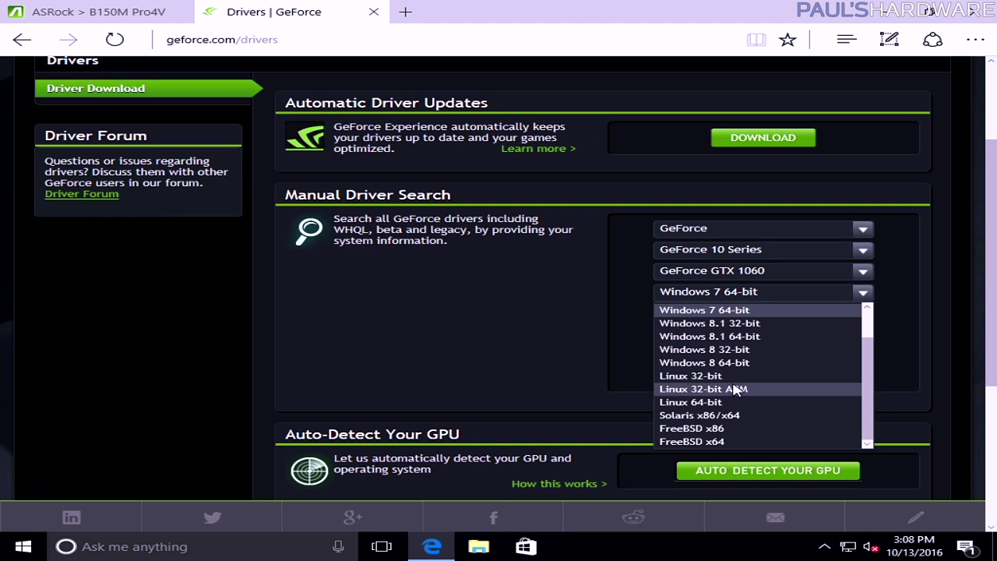
scroll(740, 362, "up", 1)
scroll(742, 363, "up", 1)
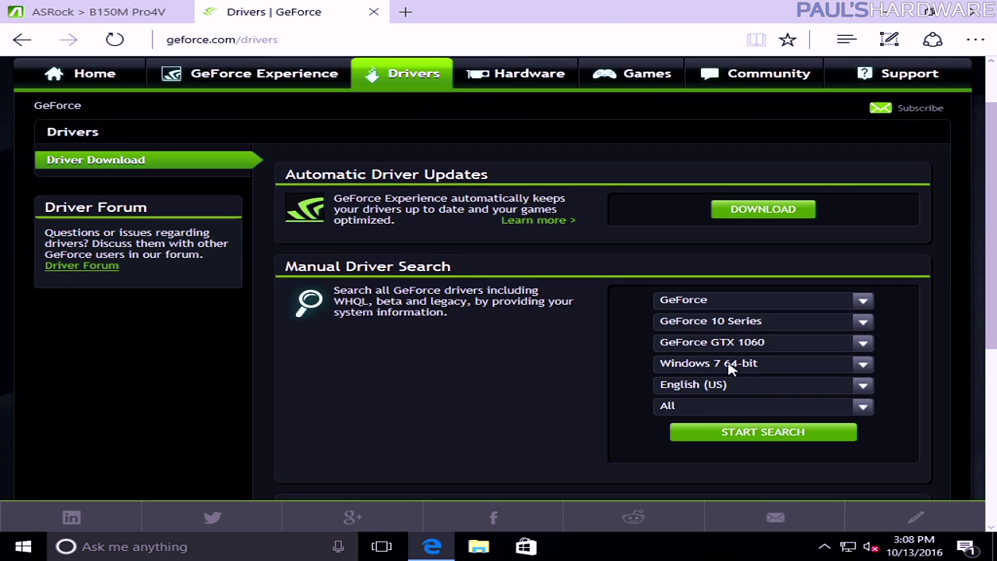
left_click(730, 370)
scroll(744, 419, "up", 1)
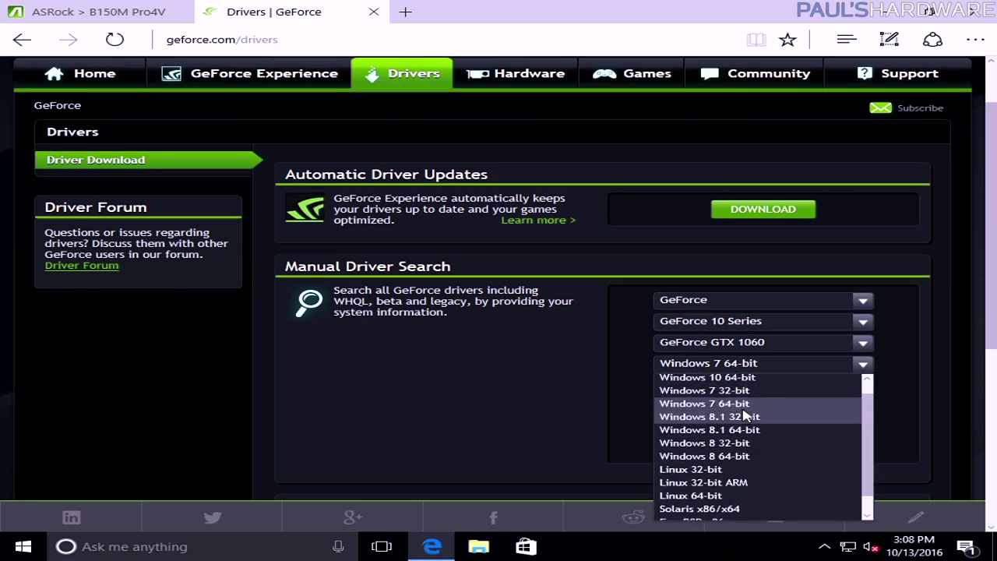
left_click(696, 378)
left_click(748, 432)
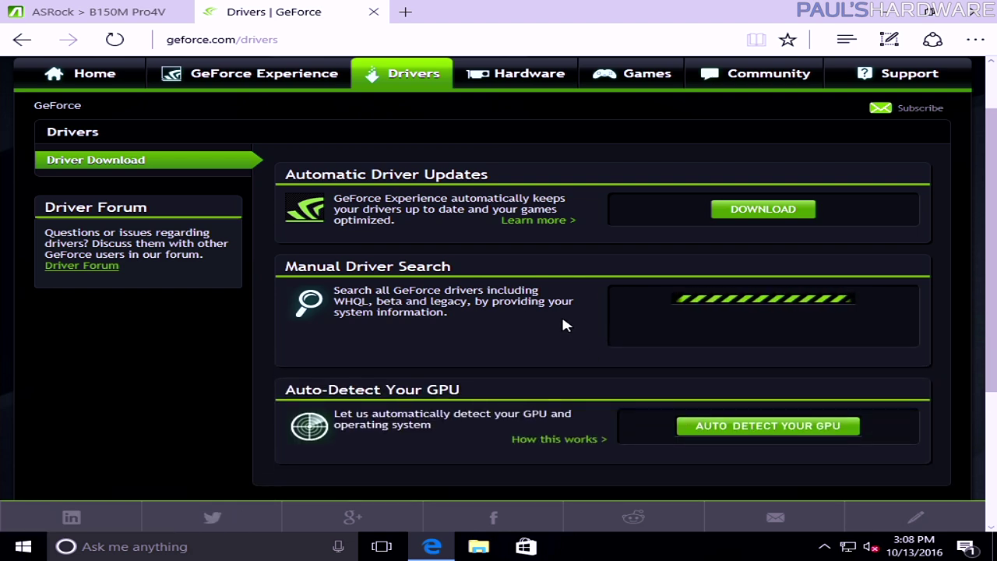
Step: Choose GeForce Game Ready Driver version 373.06, accept the license and save the installer
scroll(579, 311, "down", 1)
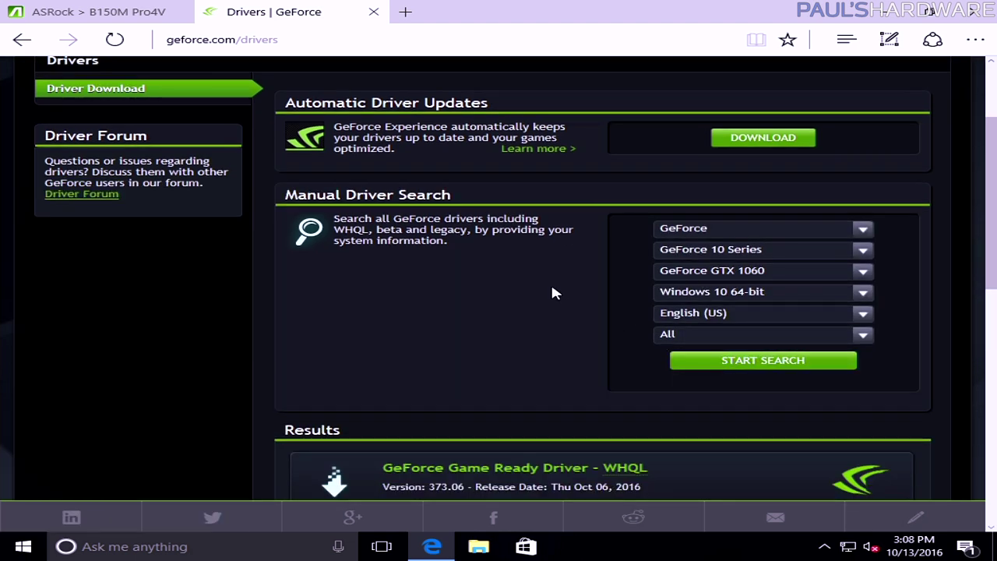
scroll(555, 293, "down", 4)
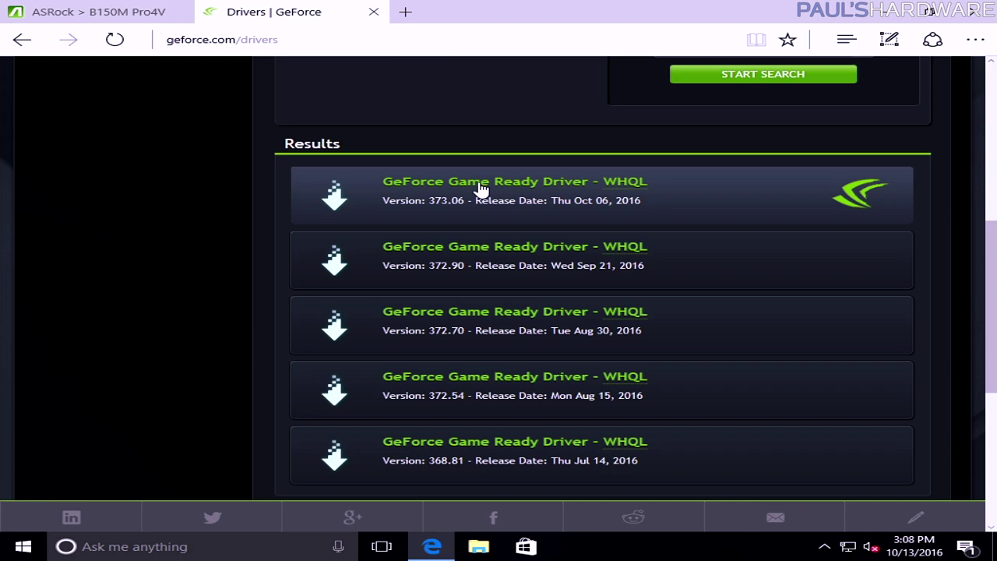
left_click(482, 189)
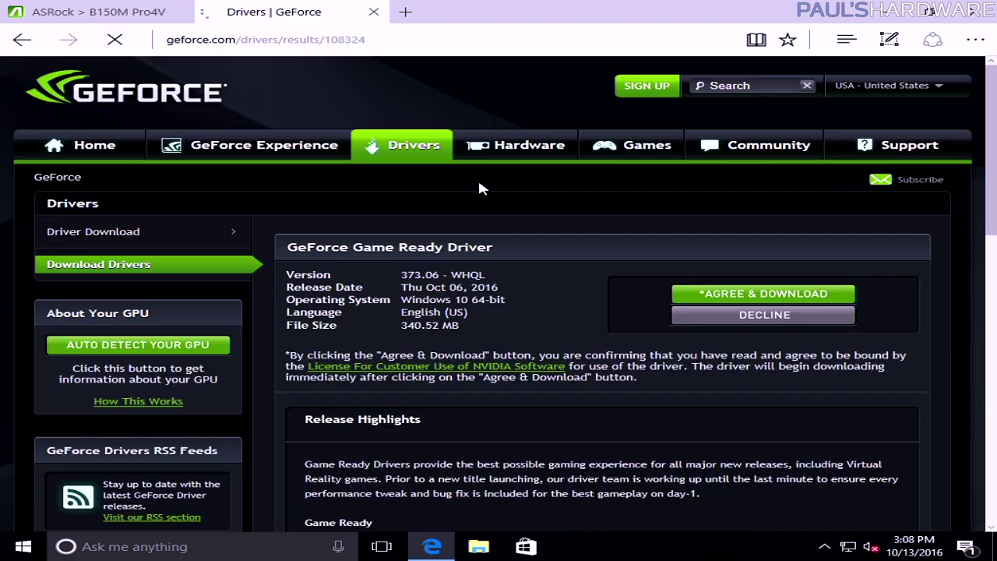
left_click(746, 293)
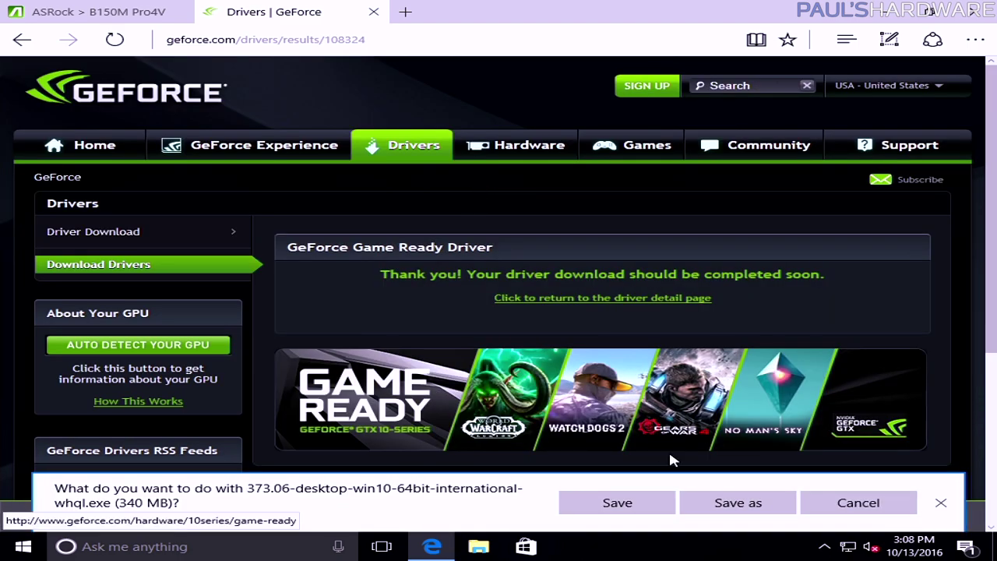
left_click(617, 503)
Step: Return to the ASRock page and download the Realtek audio, INF, Intel Management Engine and LAN drivers from the USA source
left_click(102, 12)
scroll(896, 185, "down", 2)
left_click(893, 177)
left_click(892, 240)
left_click(893, 302)
scroll(895, 312, "down", 1)
left_click(896, 301)
scroll(896, 302, "down", 2)
left_click(645, 515)
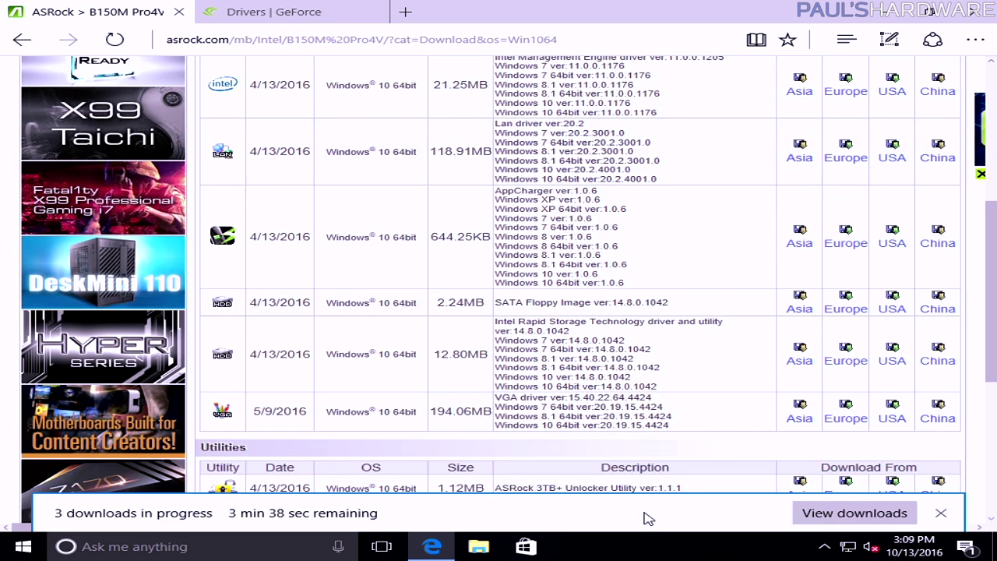
Step: Download the Intel Rapid Storage Technology driver from the USA source and check the progress in the downloads list
left_click(819, 515)
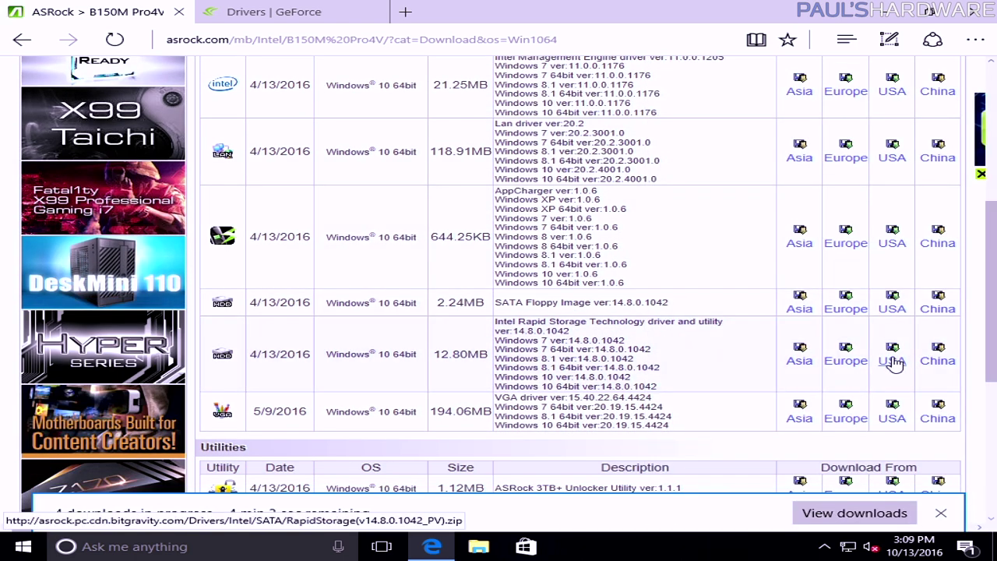
left_click(810, 514)
left_click(963, 199)
left_click(672, 227)
left_click(963, 431)
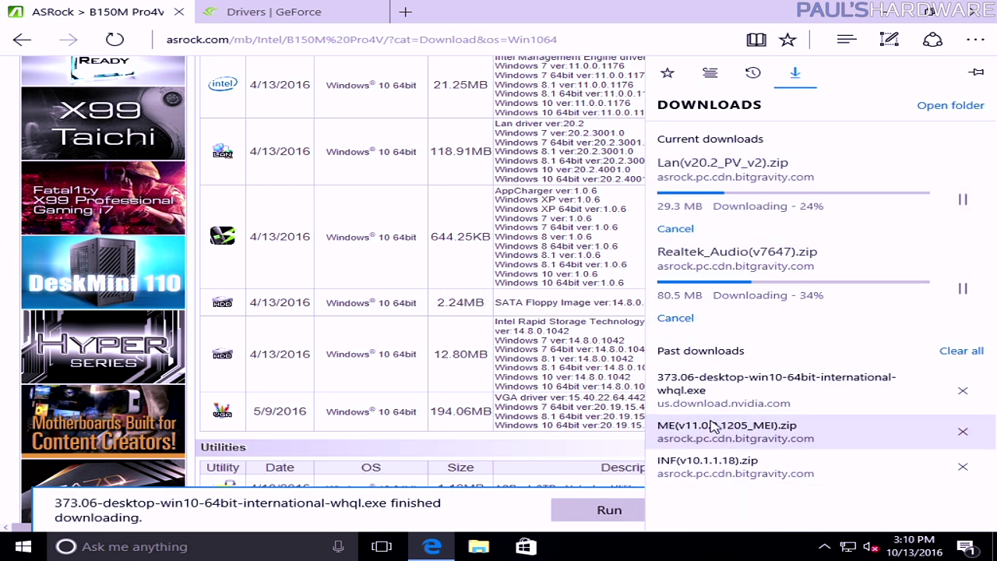
left_click(849, 511)
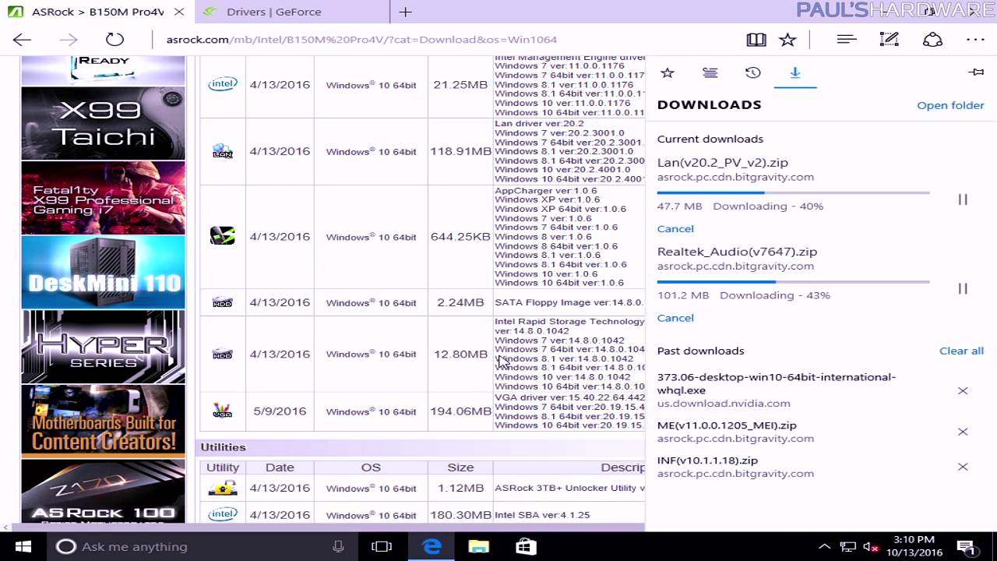
left_click(623, 506)
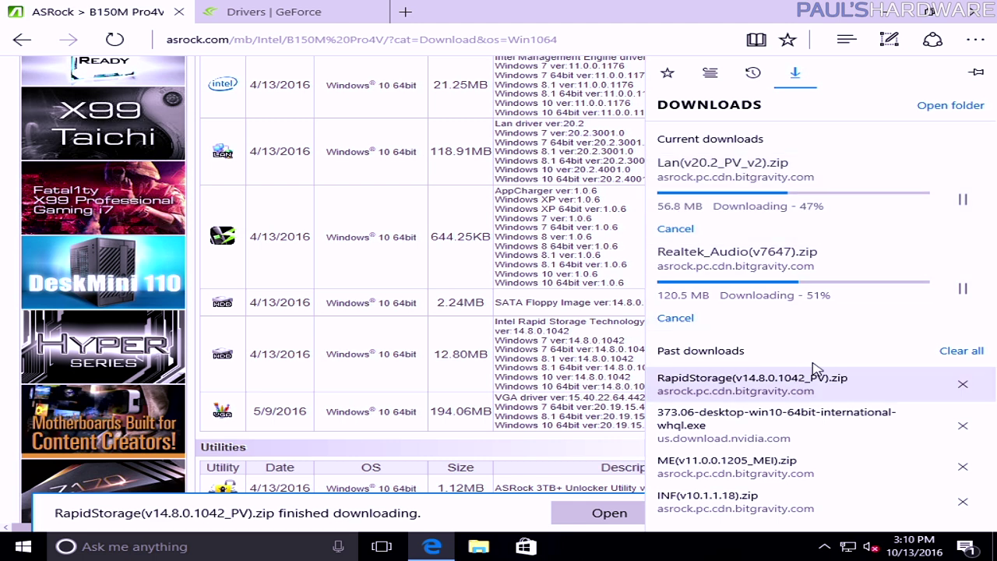
Step: Minimize the browser and open the Downloads folder in File Explorer
left_click(887, 14)
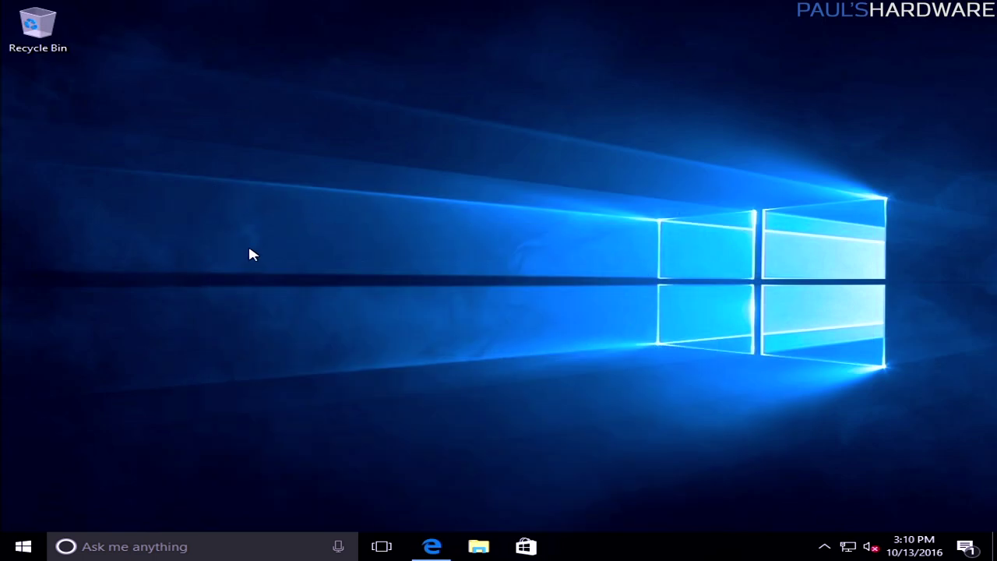
right_click(477, 547)
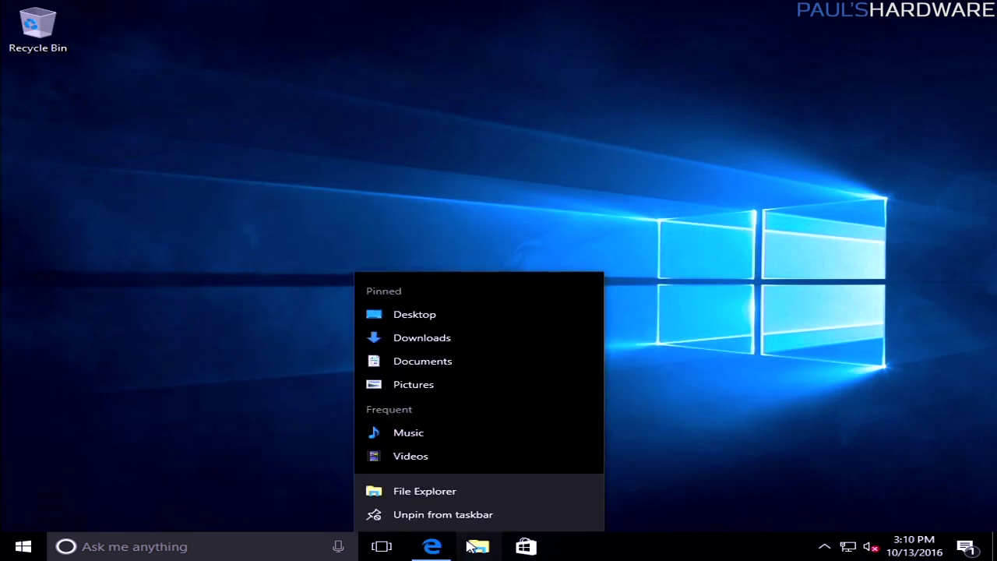
left_click(410, 341)
left_click_drag(425, 312, 378, 145)
left_click(448, 338)
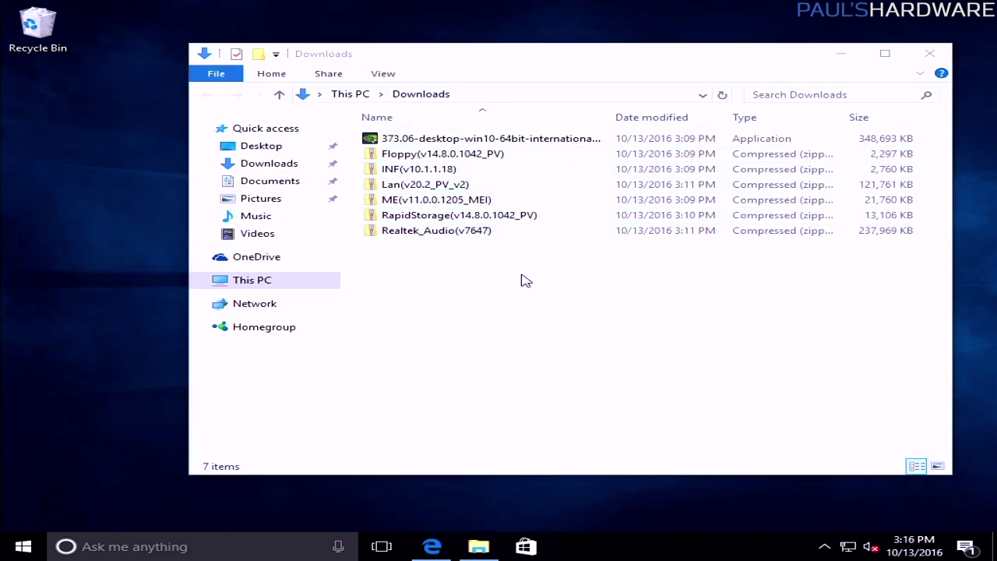
Step: Create a new folder named "drivers" on the desktop
left_click_drag(522, 275, 447, 109)
left_click(477, 294)
key("ctrl+shift+n")
type("drivers")
key("Return")
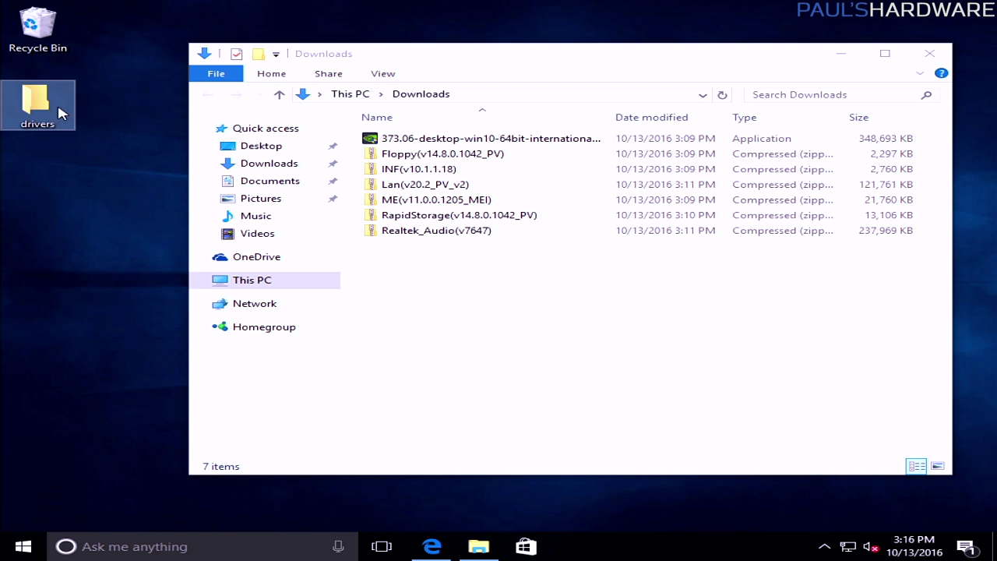
Step: Extract the INF(v10.1.1.18) folder from its zip archive onto the desktop and return to Downloads
double_click(405, 169)
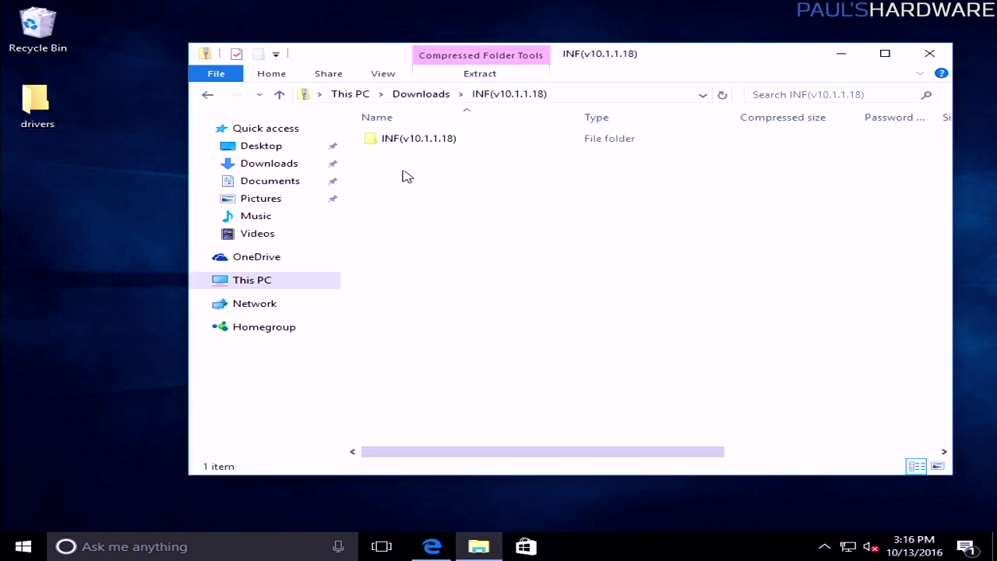
left_click_drag(397, 144, 44, 169)
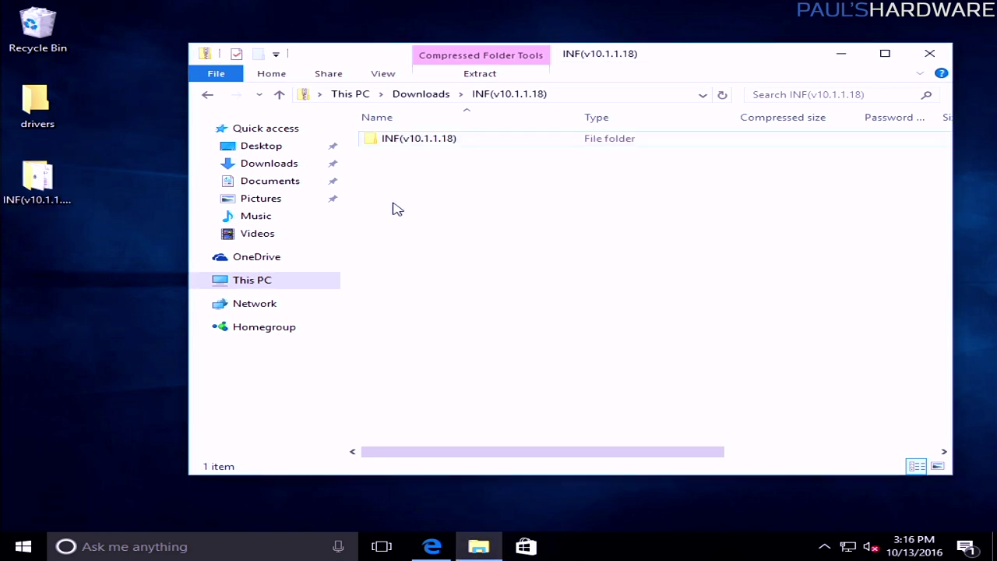
key("BackSpace")
Step: Open the extracted INF(v10.1.1.18) folder on the desktop and launch the SetupChipset installer
left_click(66, 178)
double_click(66, 178)
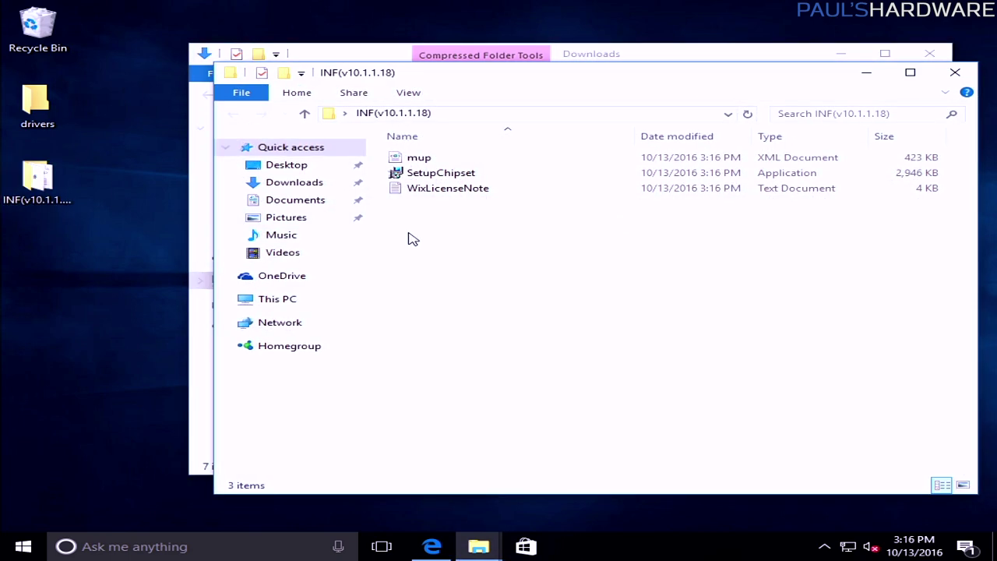
double_click(427, 173)
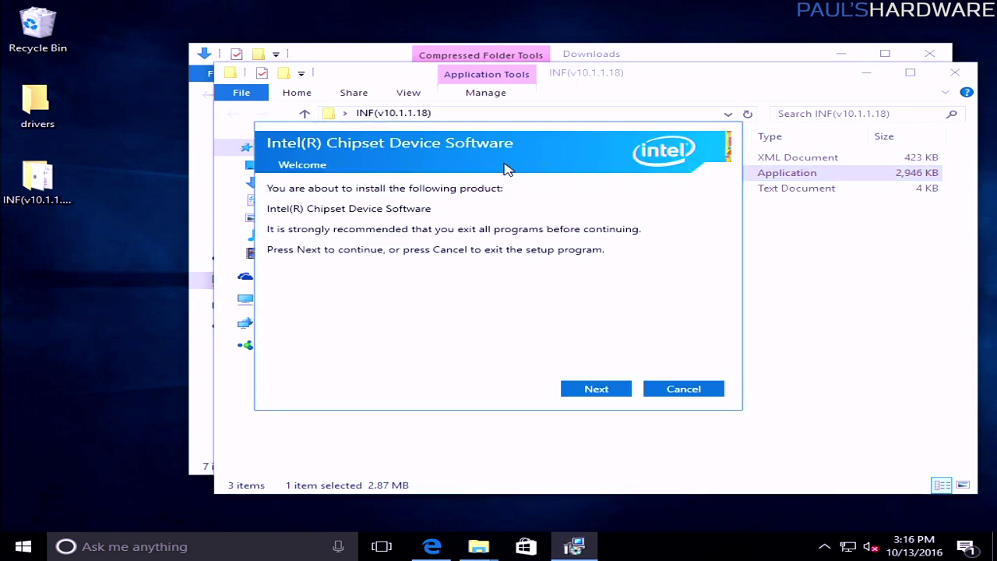
Step: Accept the license agreement and install the Intel Chipset Device Software
left_click(599, 392)
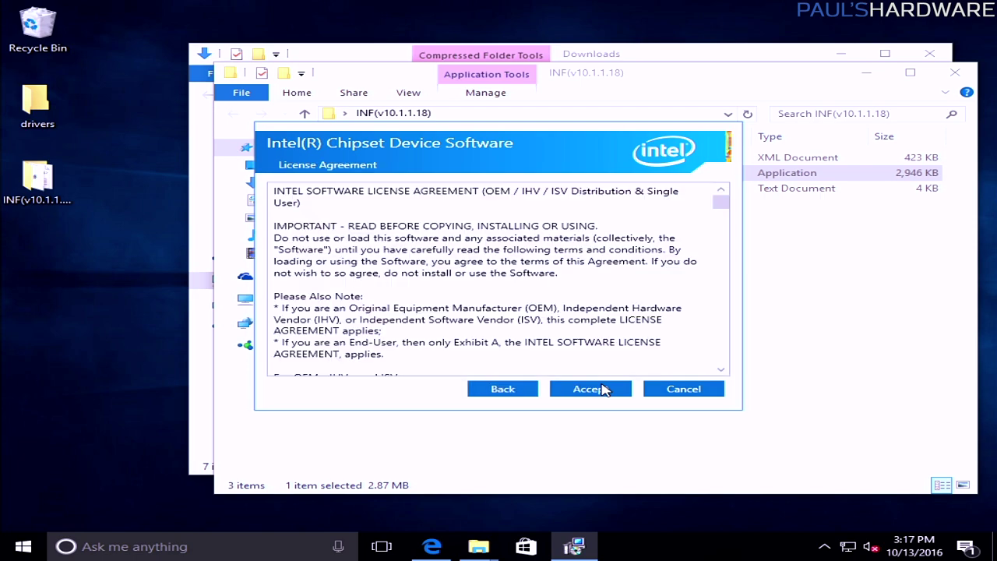
left_click(592, 390)
left_click(591, 393)
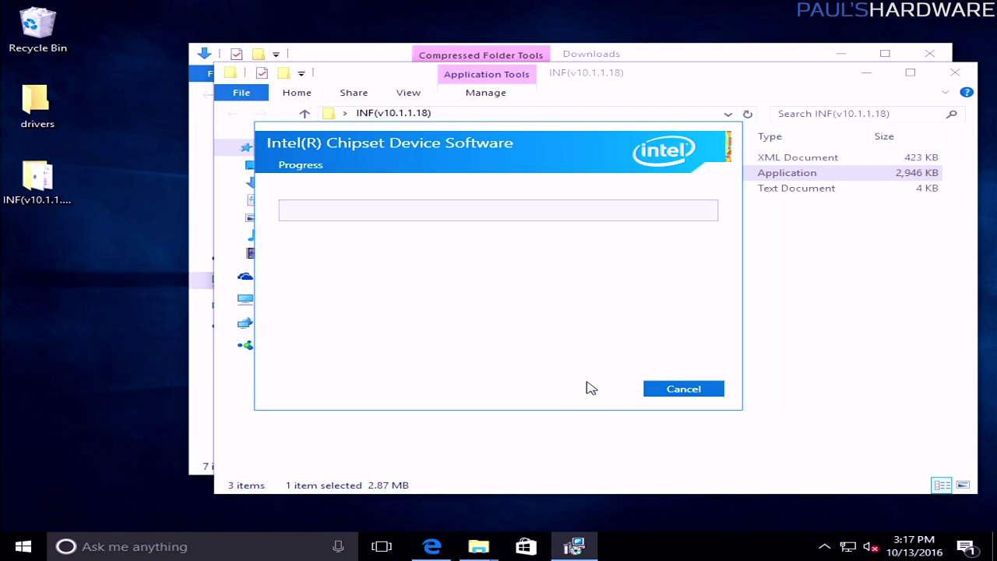
left_click(456, 374)
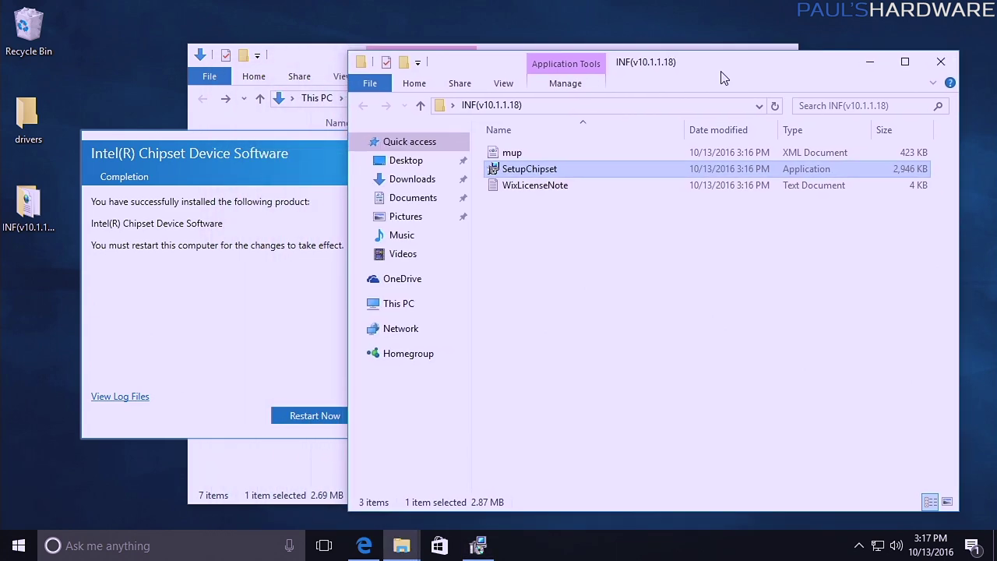
Step: Open the Folder Options and set File Explorer to open to This PC
left_click(514, 84)
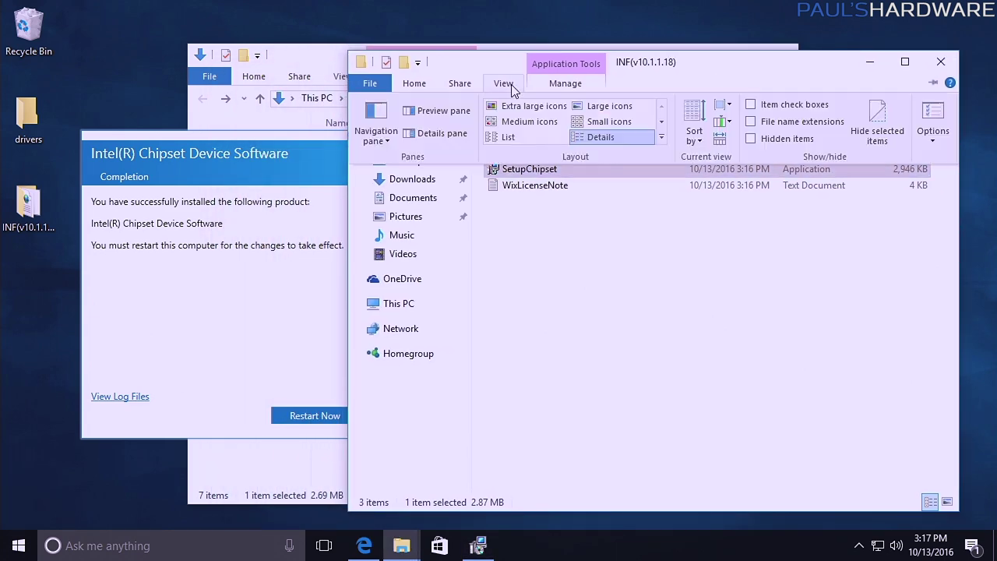
left_click(935, 122)
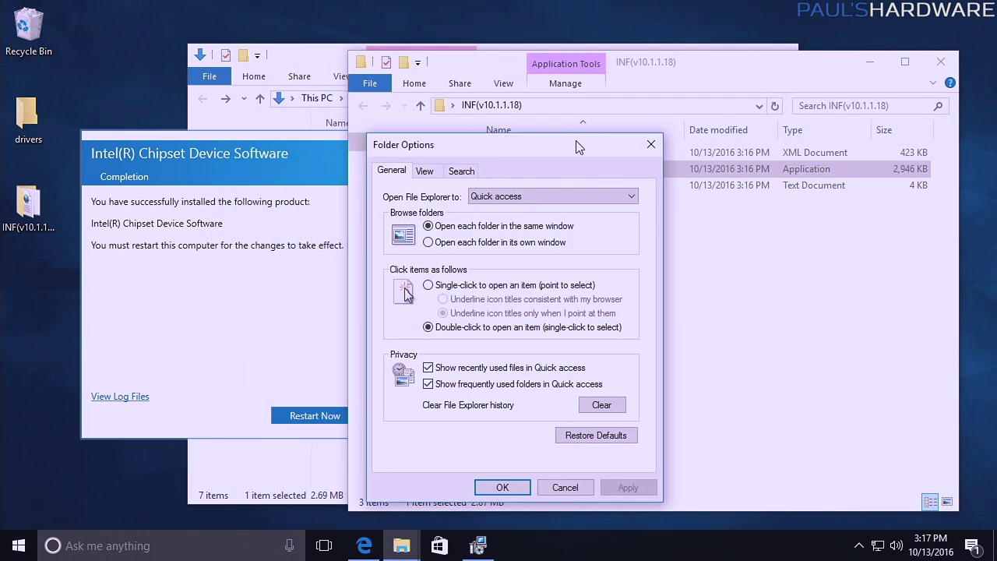
left_click_drag(579, 145, 619, 127)
left_click(565, 169)
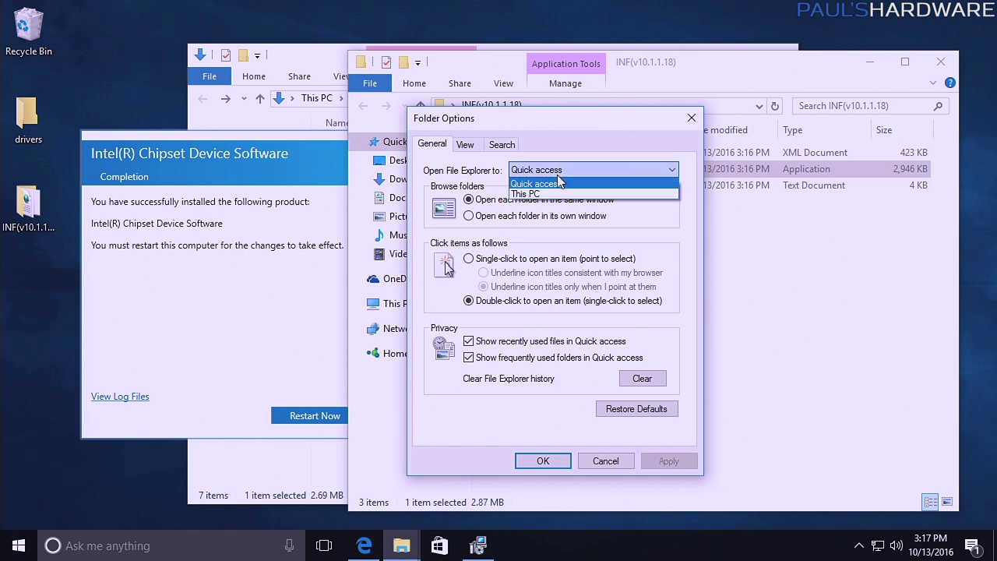
left_click(558, 195)
Step: Enable displaying the full path in the title bar and showing hidden files, folders, and drives
left_click(465, 144)
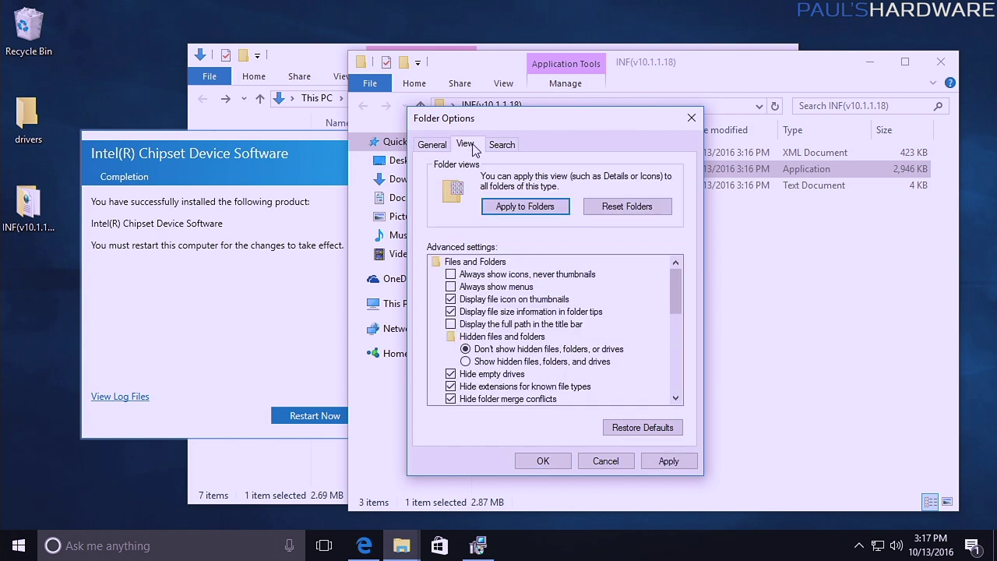
left_click(450, 325)
left_click(465, 362)
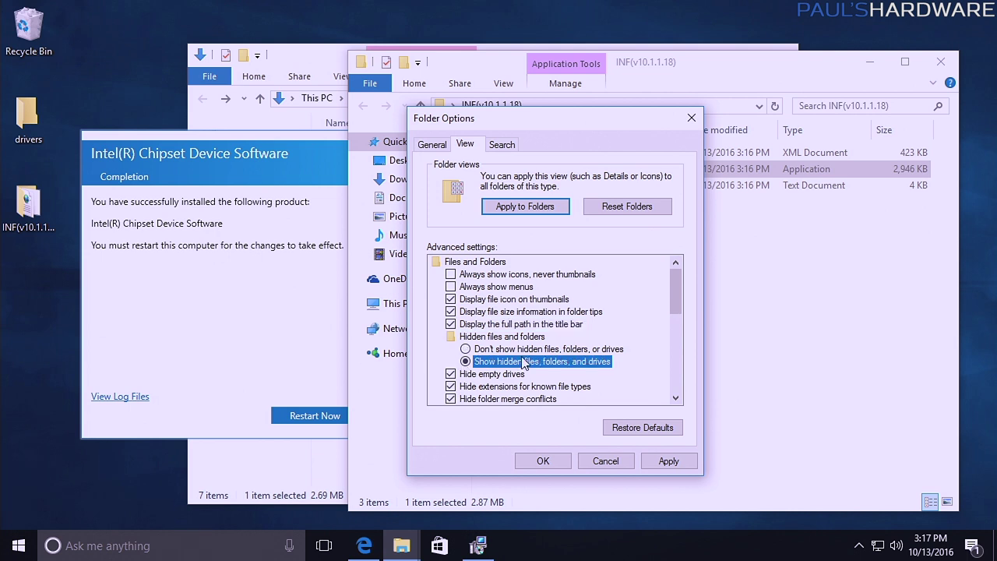
Step: Turn off hiding of empty drives and of extensions for known file types, and apply the folder options
scroll(514, 359, "down", 1)
left_click(480, 338)
left_click(451, 349)
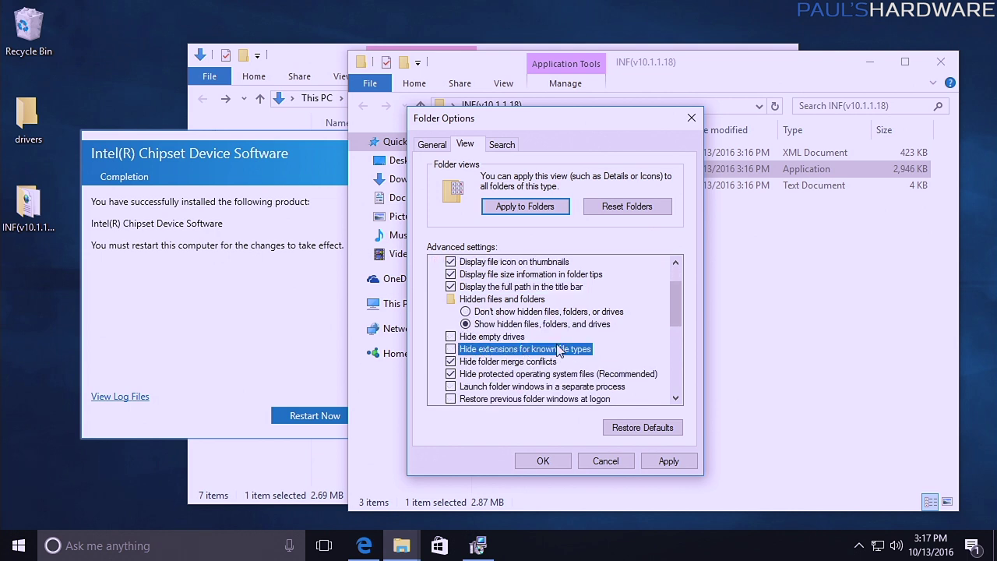
left_click(669, 461)
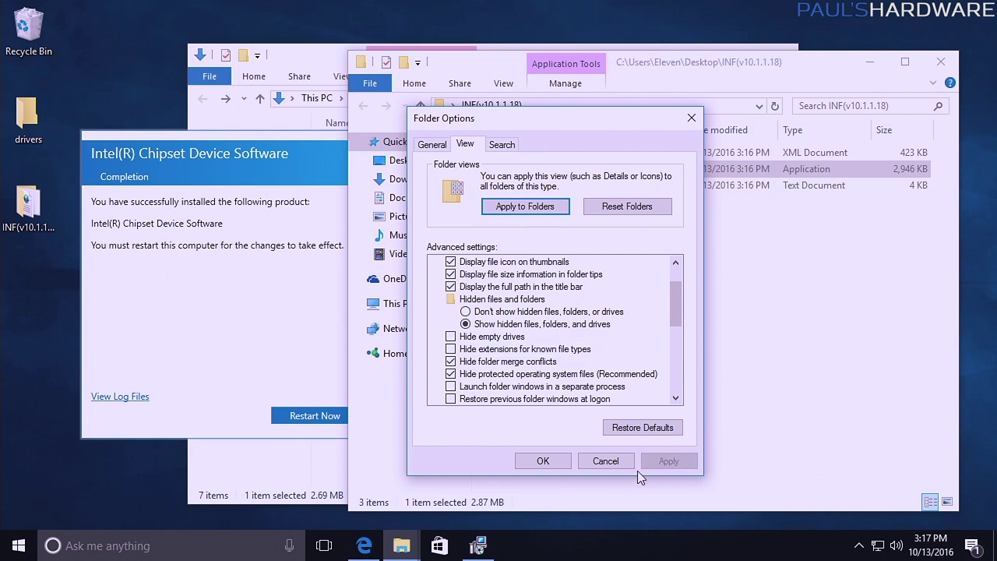
left_click(543, 461)
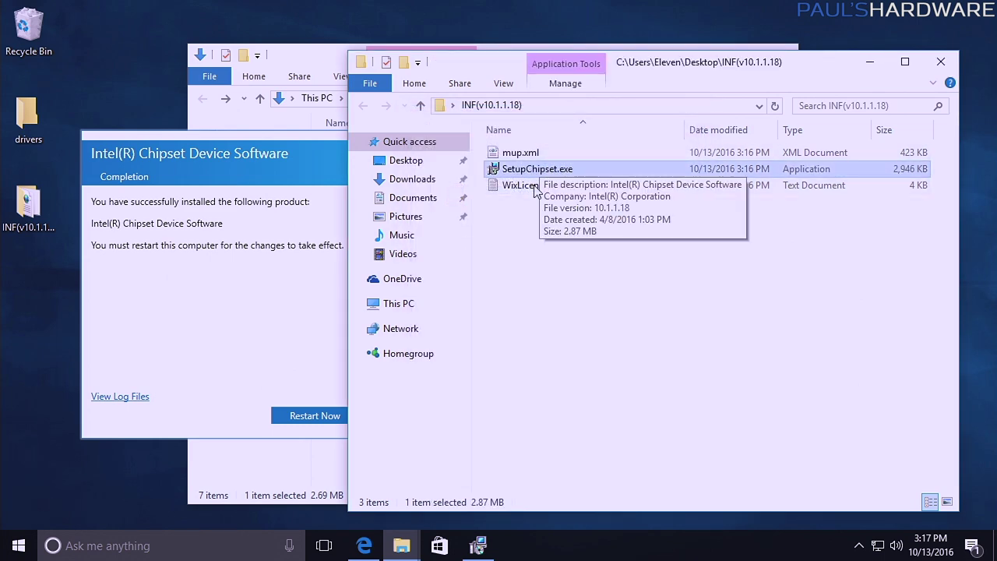
left_click(597, 312)
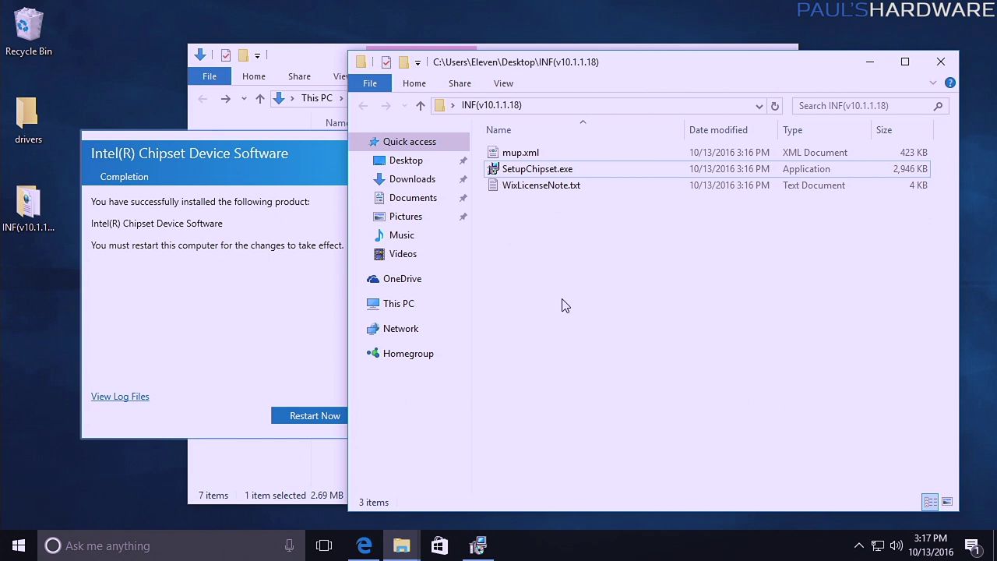
Step: Clear the File Explorer windows from the desktop and restart the computer to complete the chipset installation
left_click_drag(298, 137, 307, 149)
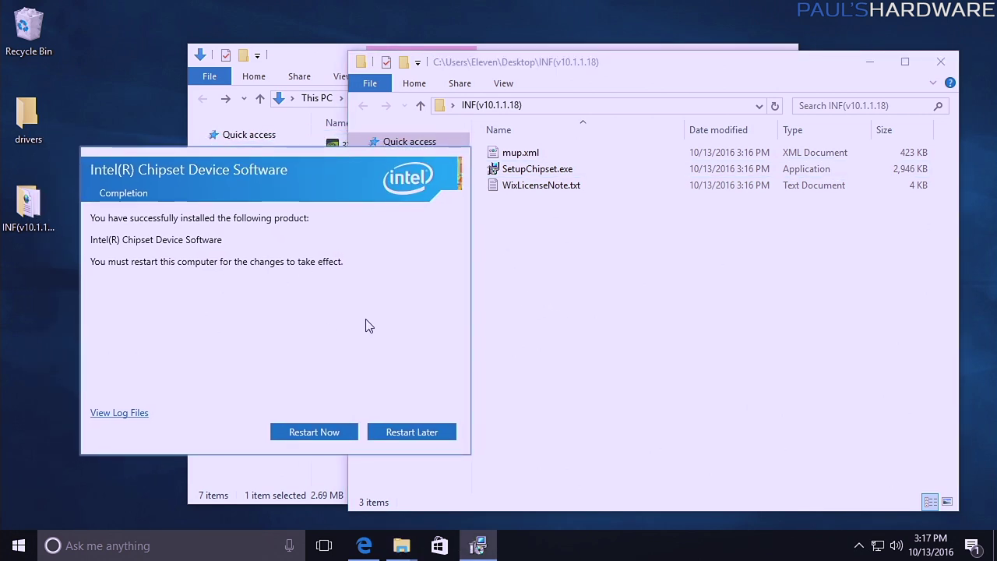
left_click(869, 61)
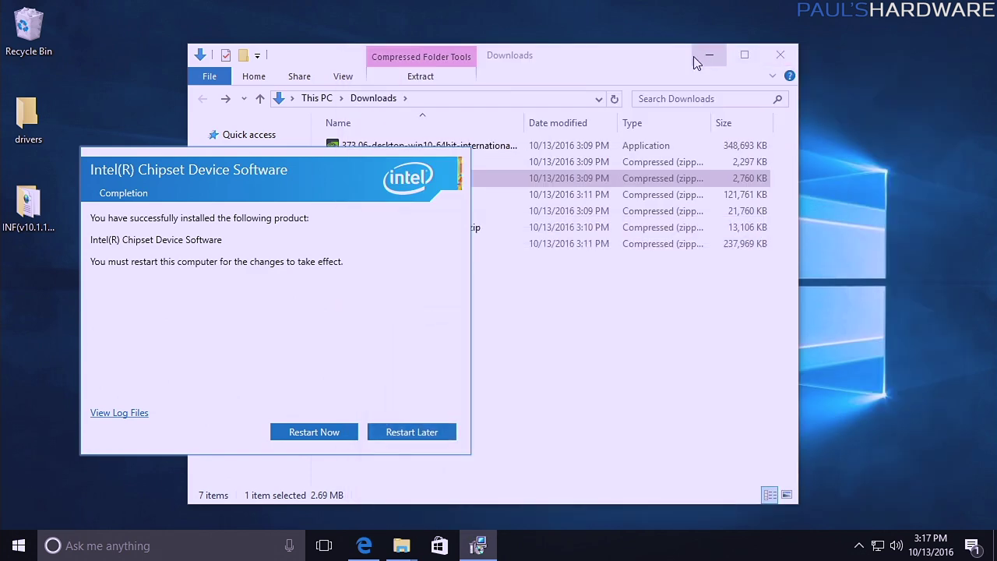
left_click(695, 56)
left_click_drag(338, 166, 595, 136)
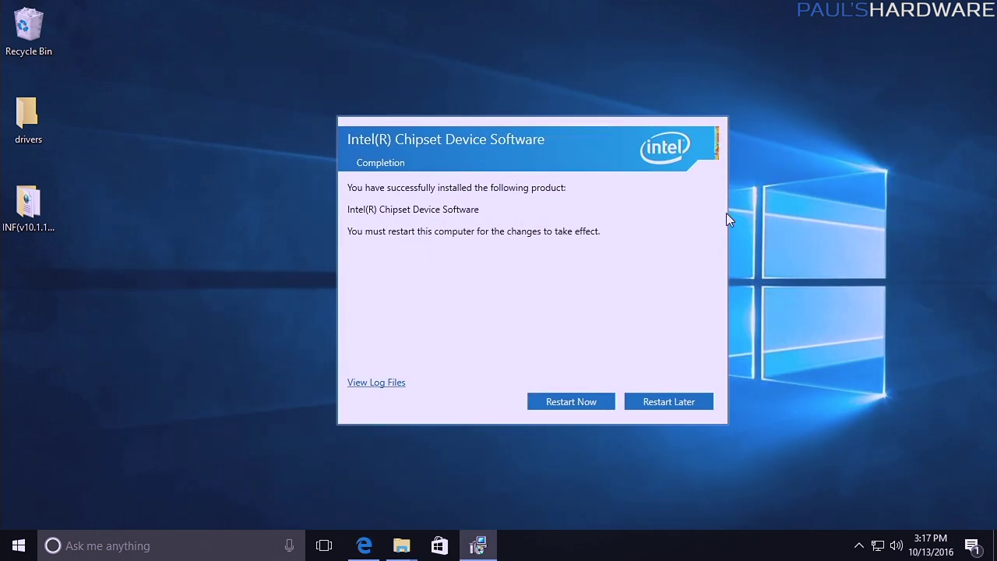
left_click(574, 406)
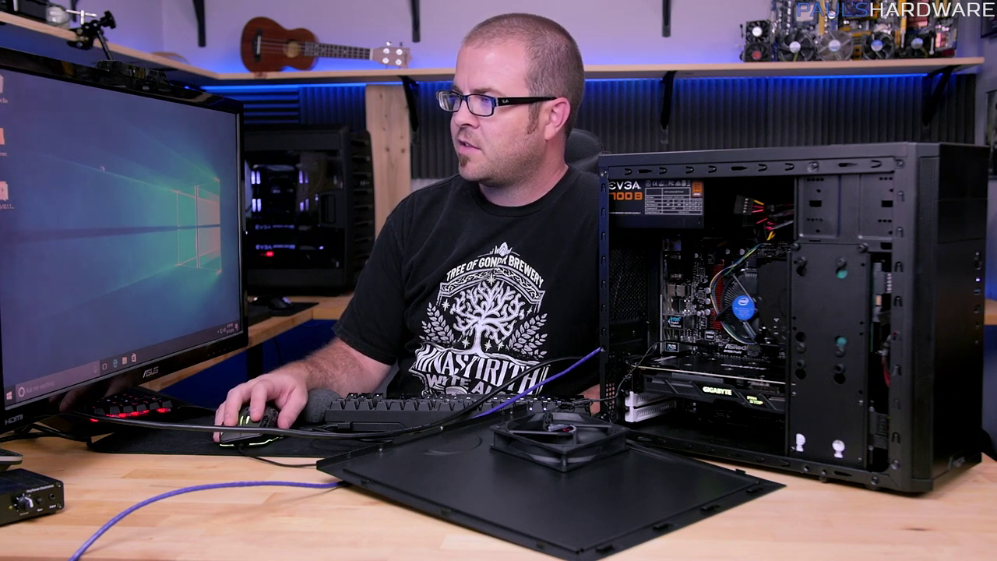
Step: Open the NVIDIA Control Panel from the desktop to check the installed driver version, and close it
right_click(117, 180)
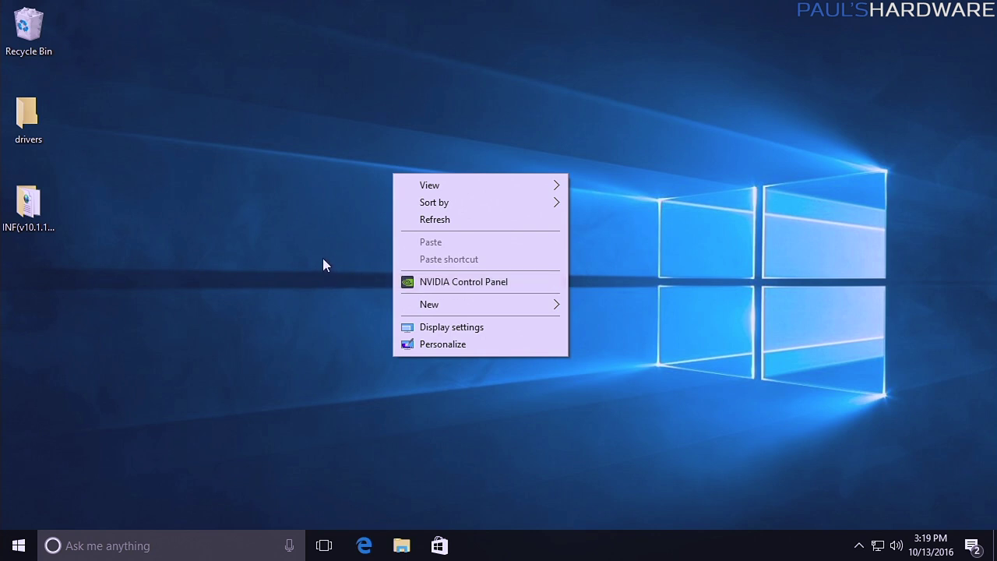
left_click(435, 284)
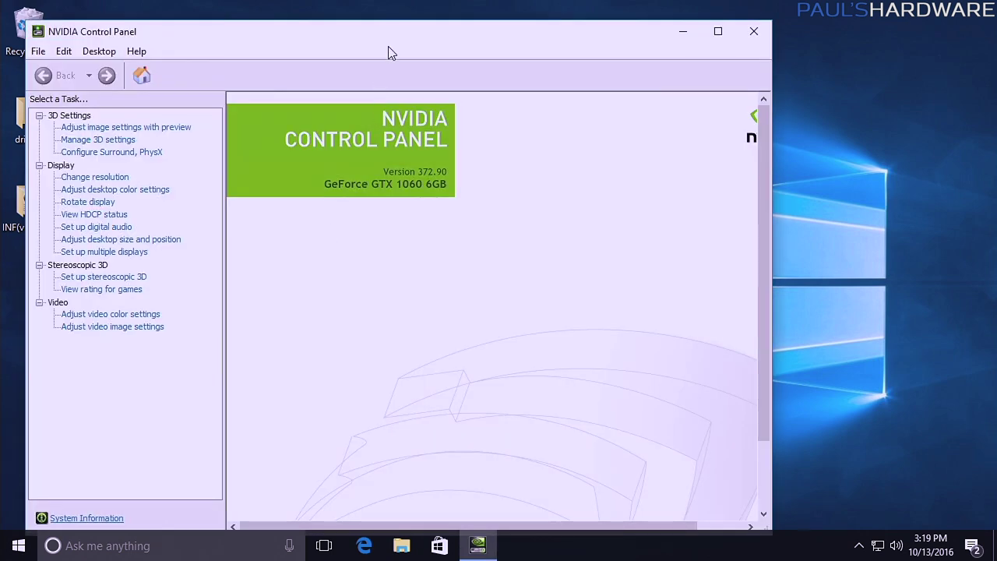
left_click_drag(394, 41, 432, 29)
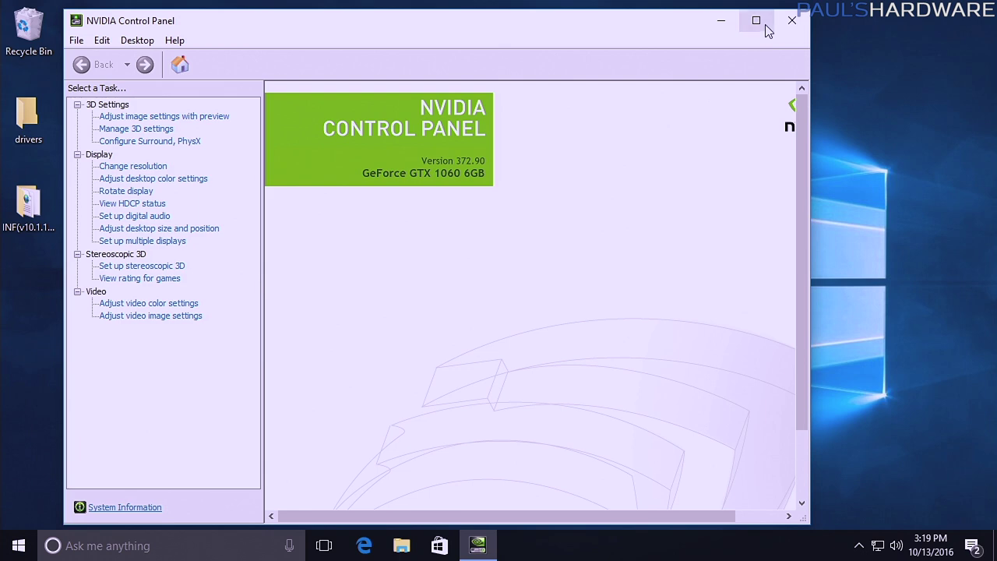
left_click(793, 20)
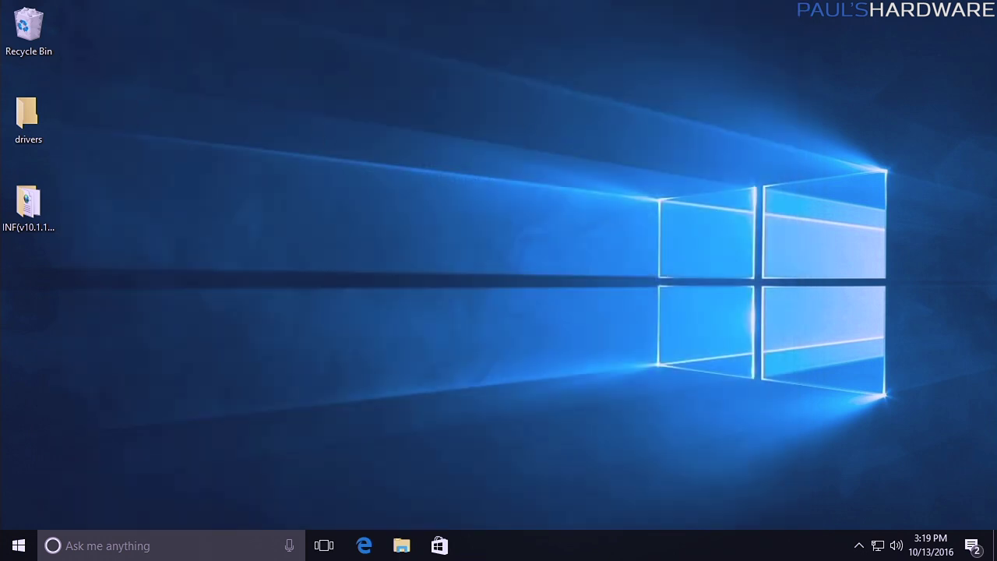
Step: Launch the 373.06 desktop Windows 10 64-bit NVIDIA installer from the Downloads folder and allow it to make changes
right_click(401, 546)
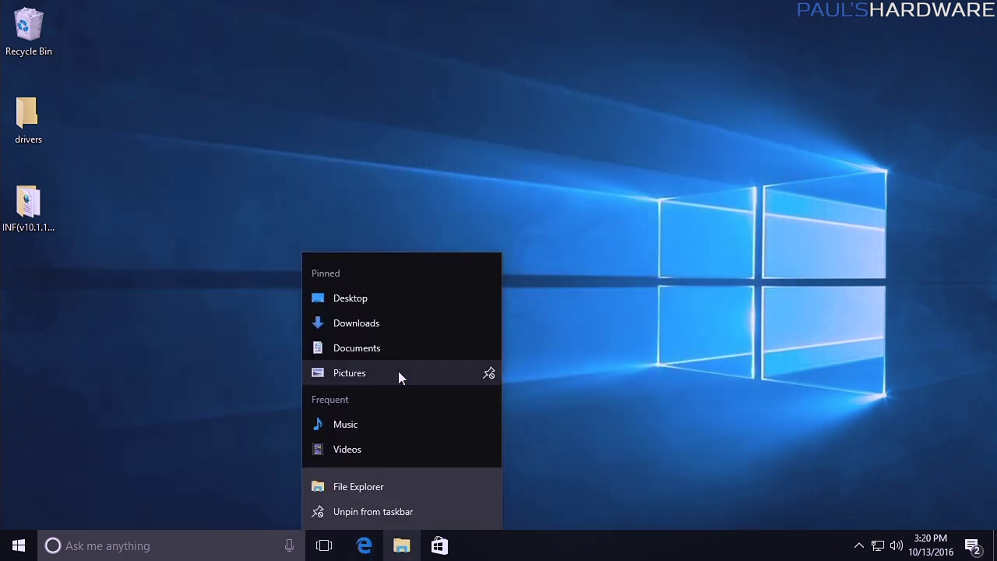
left_click(356, 318)
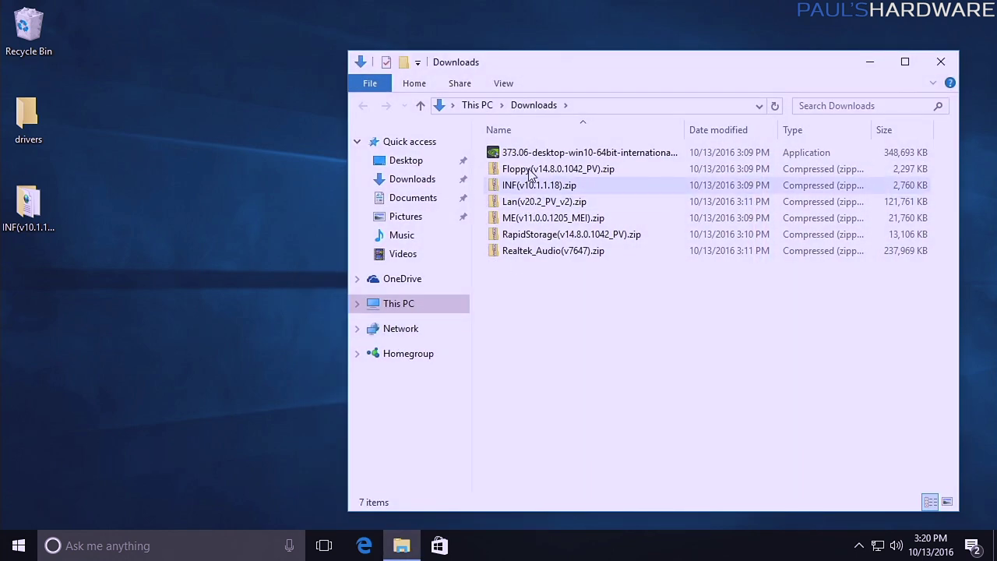
left_click(535, 155)
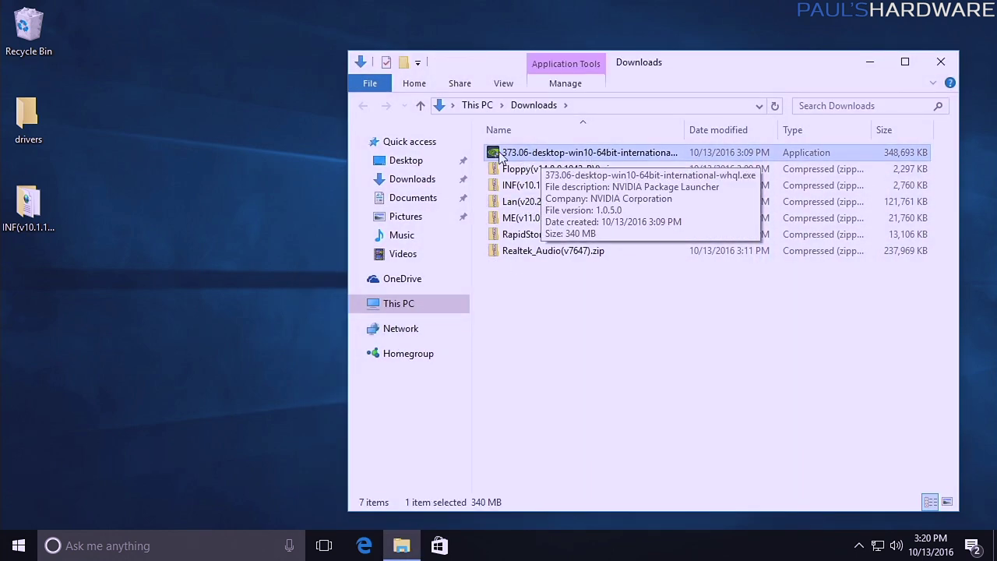
double_click(508, 153)
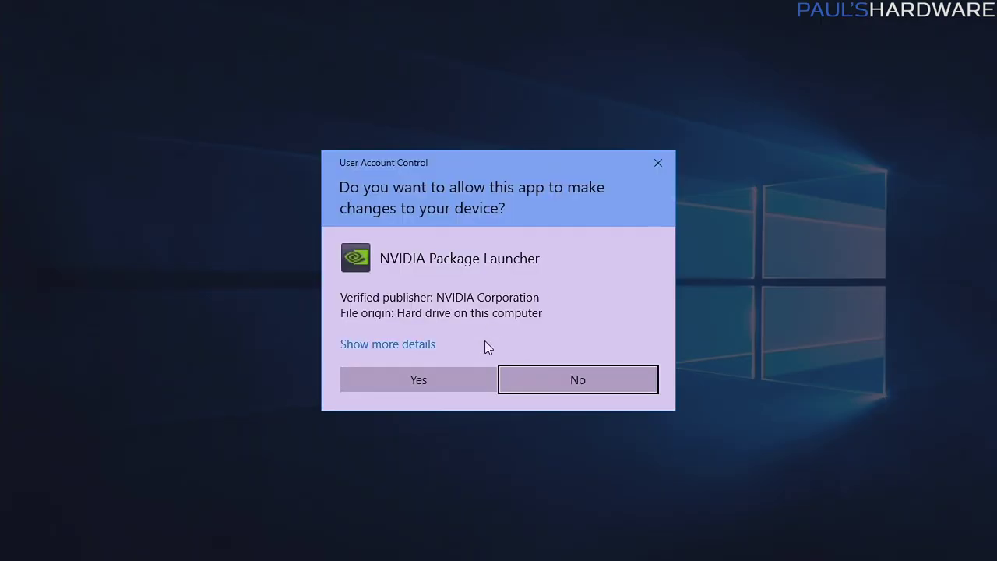
left_click(466, 366)
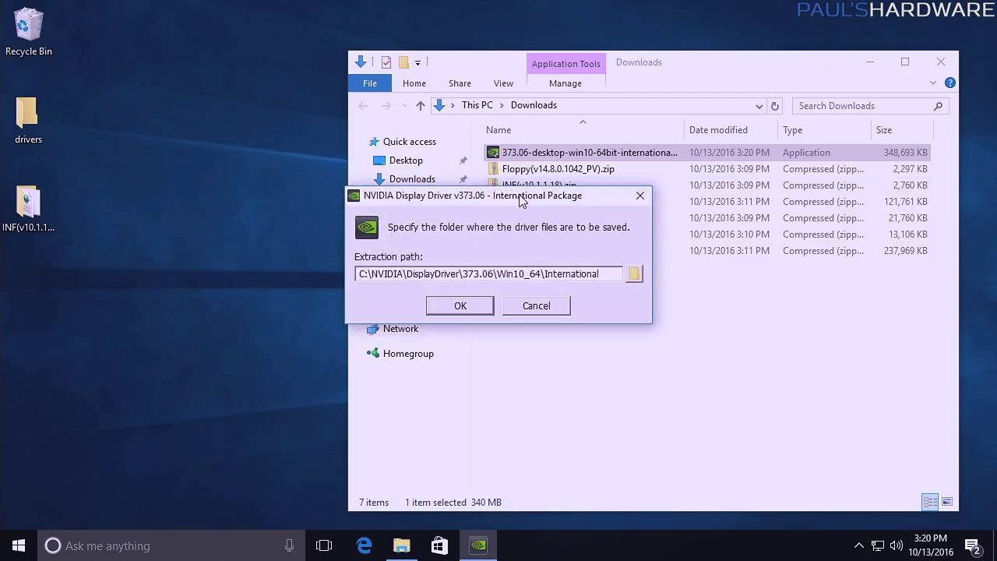
Step: Extract the NVIDIA driver files to C:\NVIDIA\DisplayDriver\373.06\Win10_64\International
left_click_drag(521, 199, 350, 125)
left_click(311, 230)
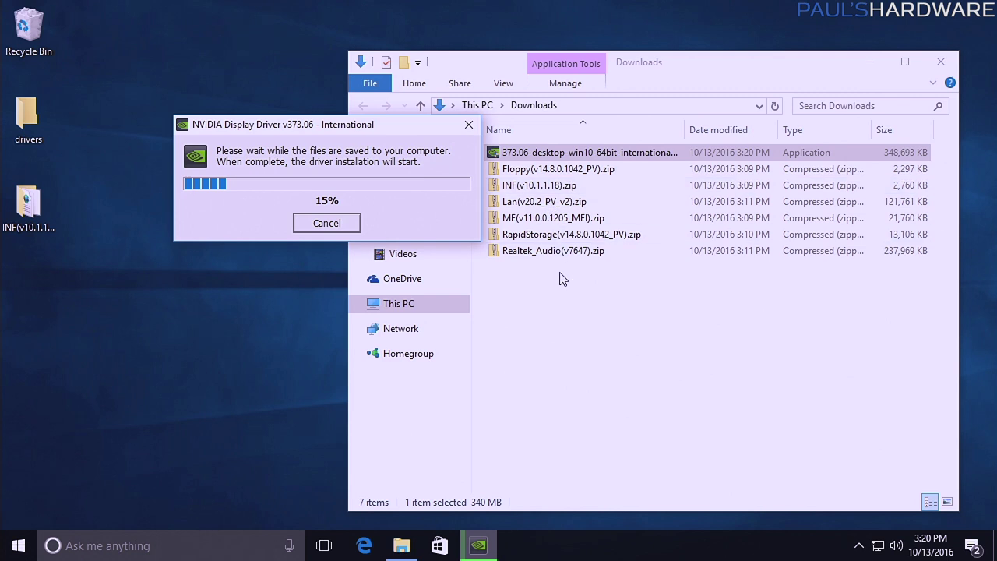
left_click(575, 310)
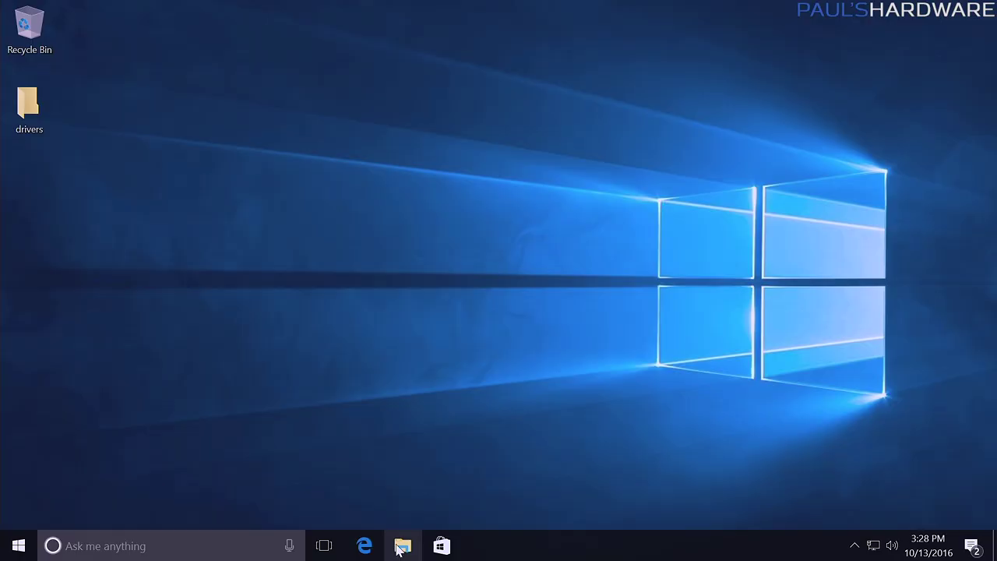
Step: Open This PC in File Explorer and check which drives are listed
left_click(403, 546)
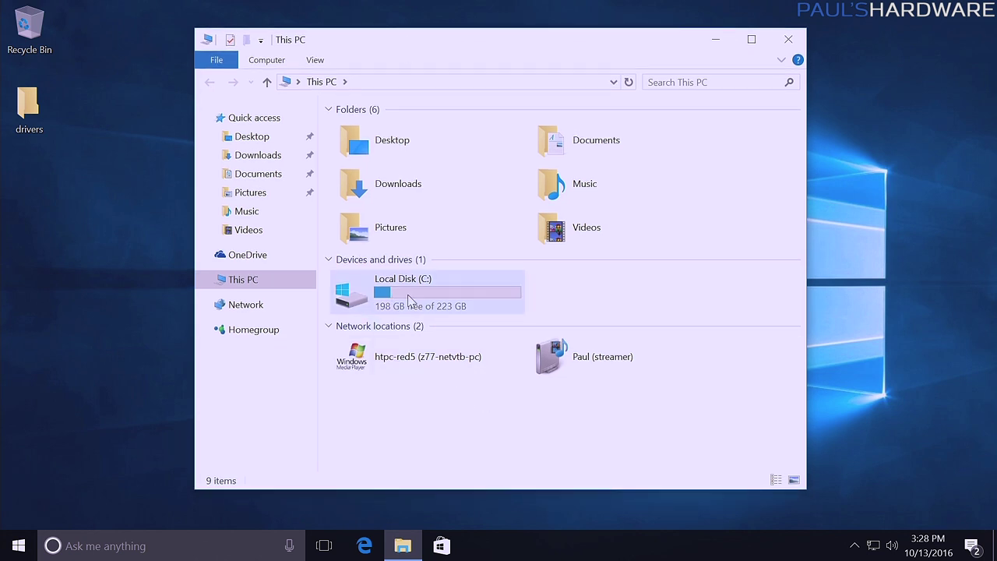
mouse_move(419, 295)
left_click(448, 303)
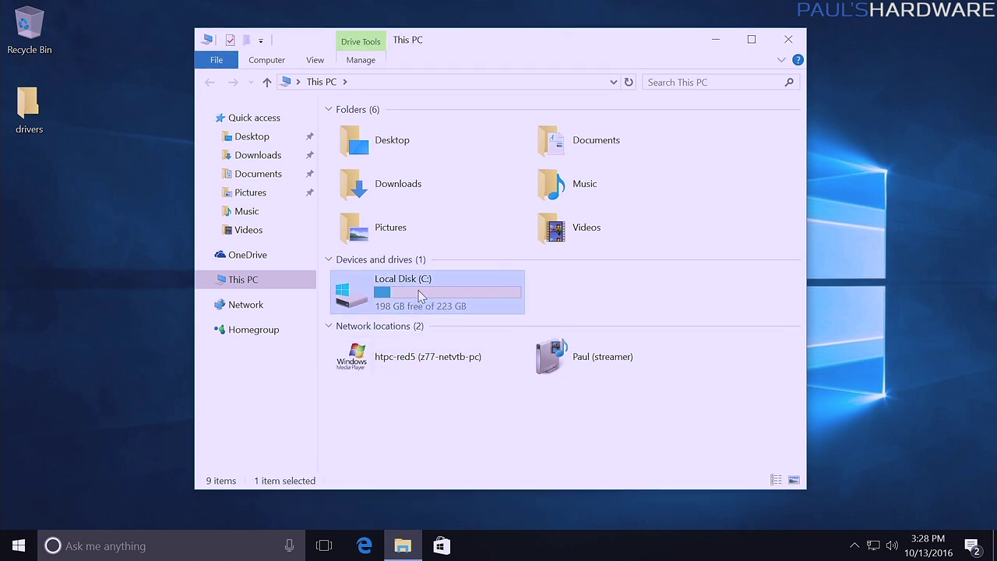
left_click(110, 145)
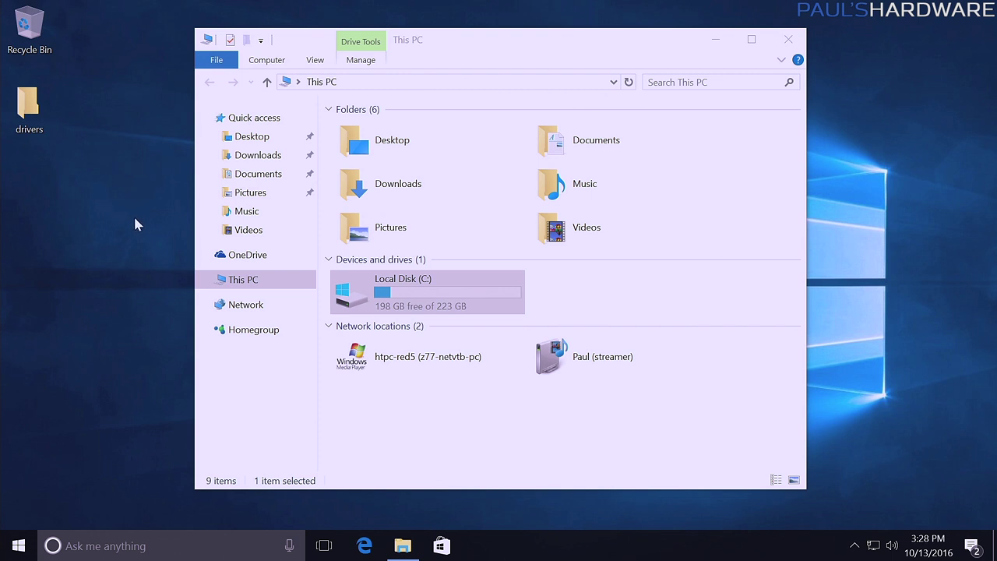
Step: Open Disk Management through This PC's Computer Management console and dismiss the Initialize Disk dialog without initializing Disk 1
right_click(231, 282)
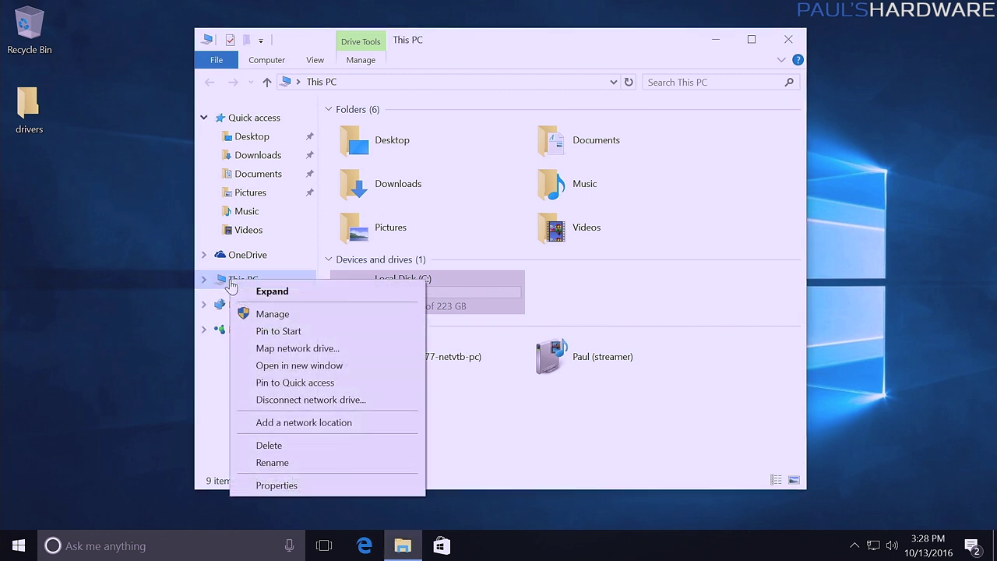
left_click(262, 317)
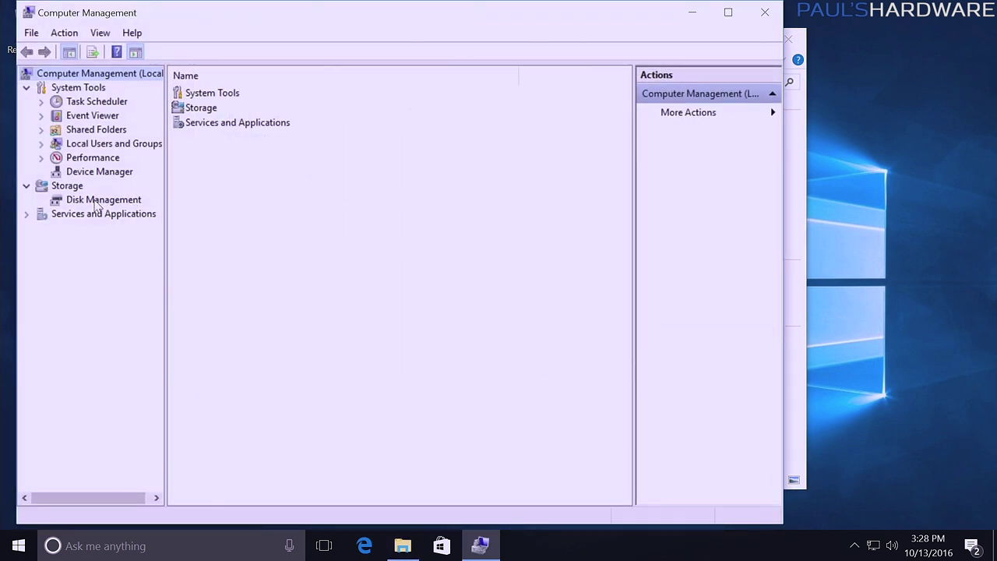
left_click(97, 201)
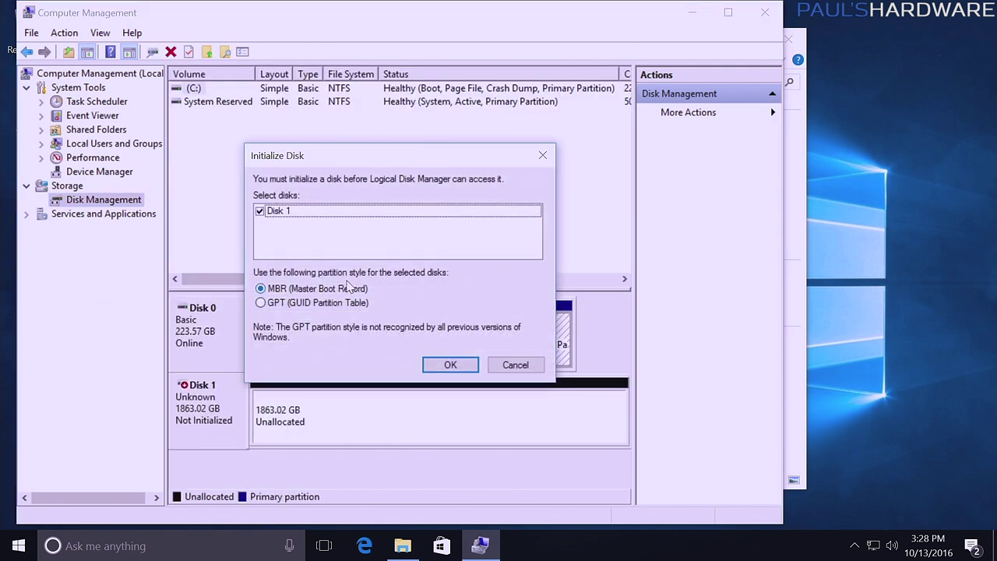
left_click_drag(358, 156, 365, 163)
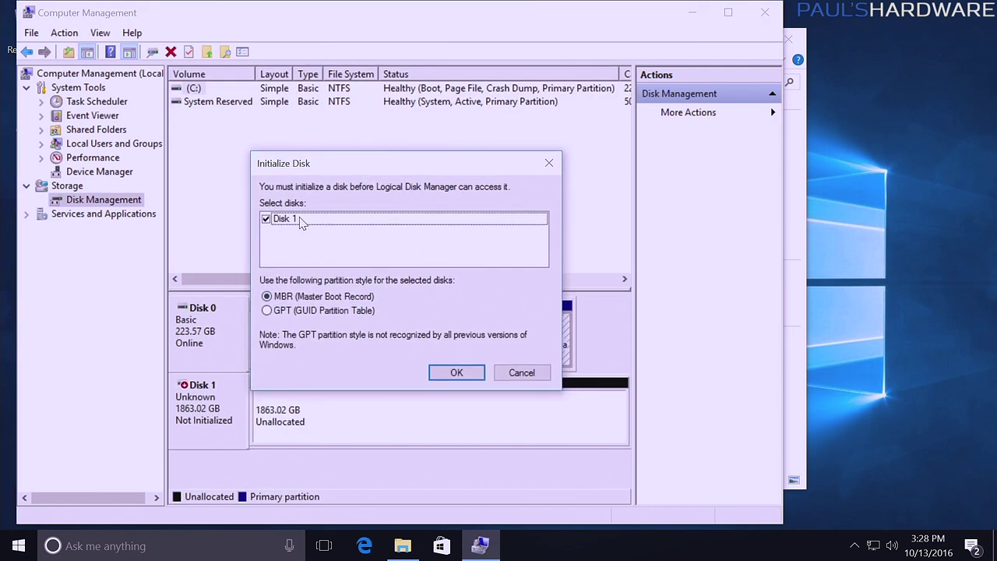
left_click(522, 373)
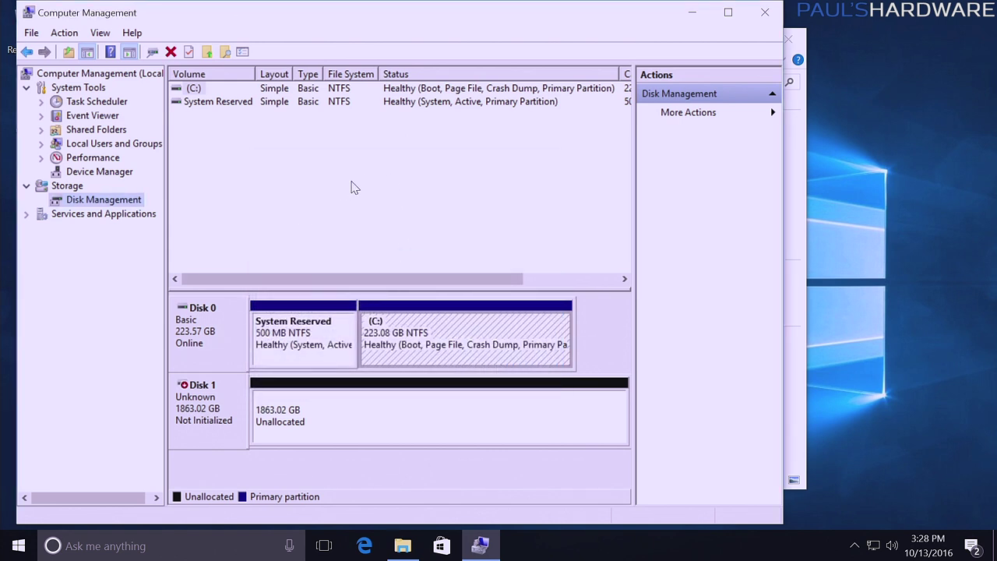
Step: Initialize Disk 1 with the GPT (GUID Partition Table) partition style
left_click(284, 433)
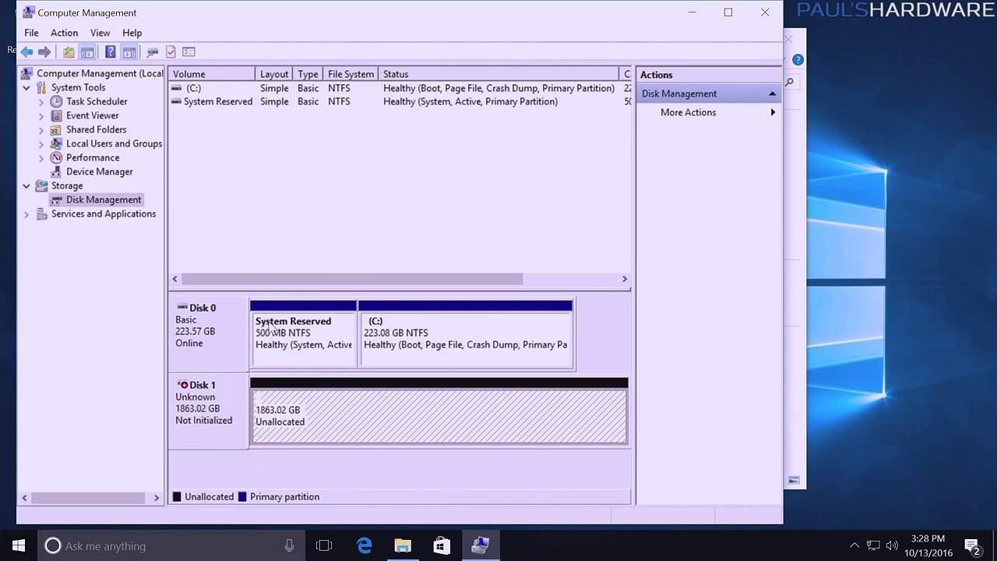
left_click(201, 405)
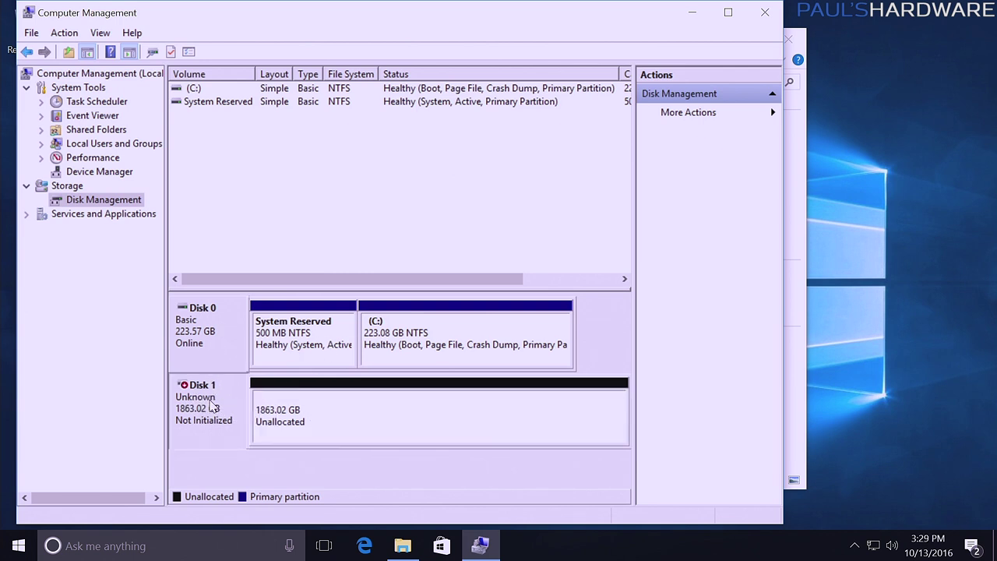
right_click(213, 400)
left_click(236, 410)
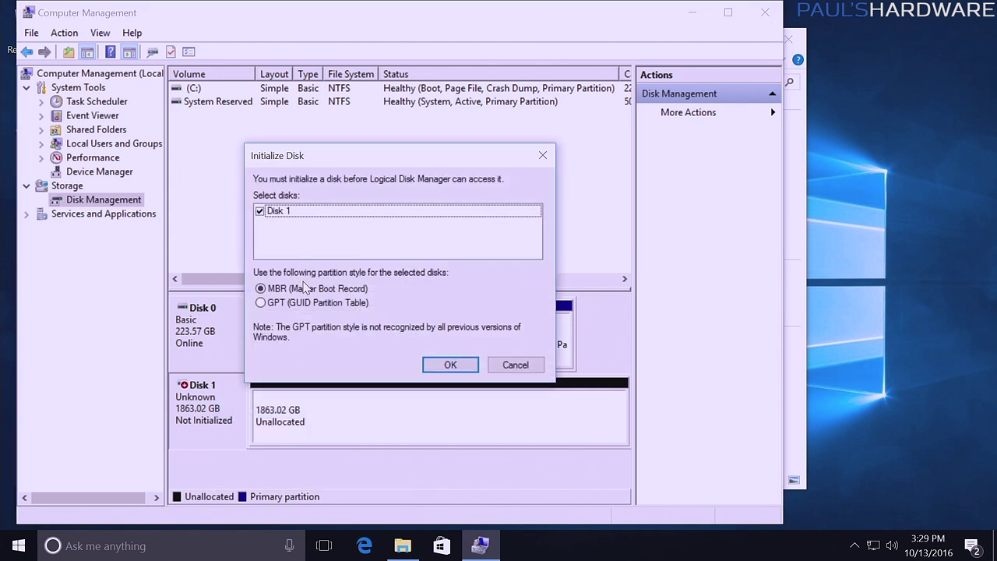
left_click(261, 304)
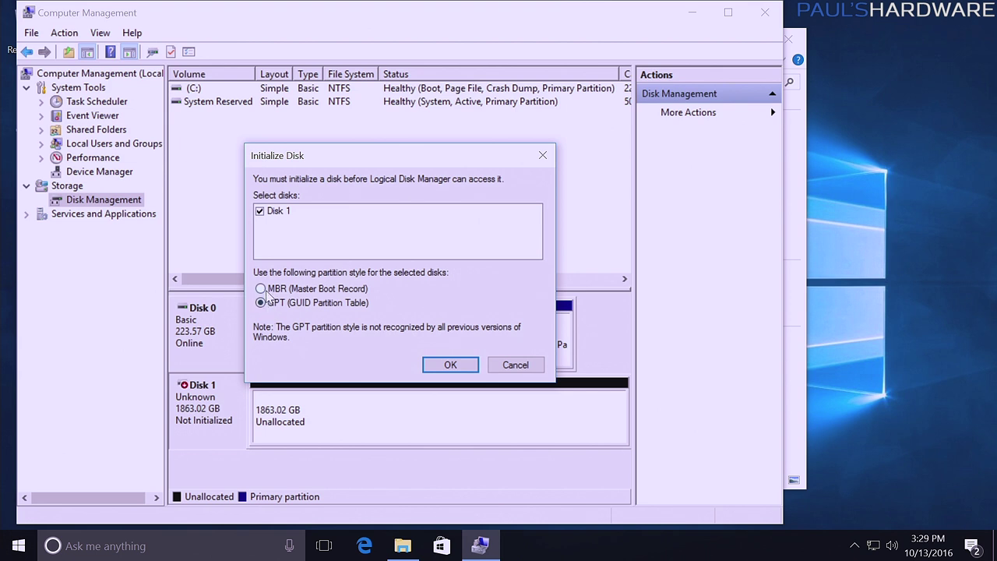
left_click(450, 365)
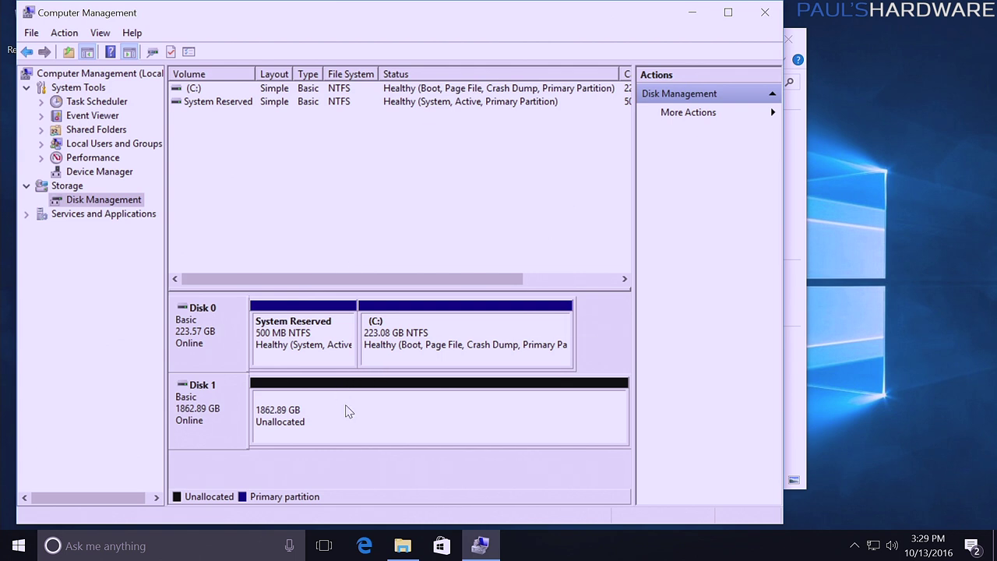
Step: Check This PC in File Explorer for the newly initialized drive, move its window aside and return to Disk Management
left_click(371, 410)
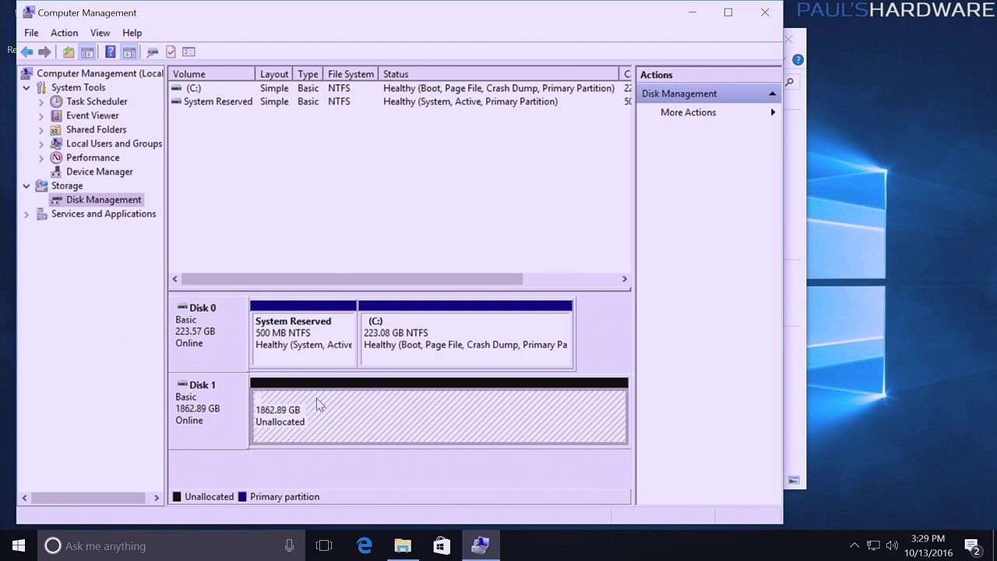
left_click(798, 224)
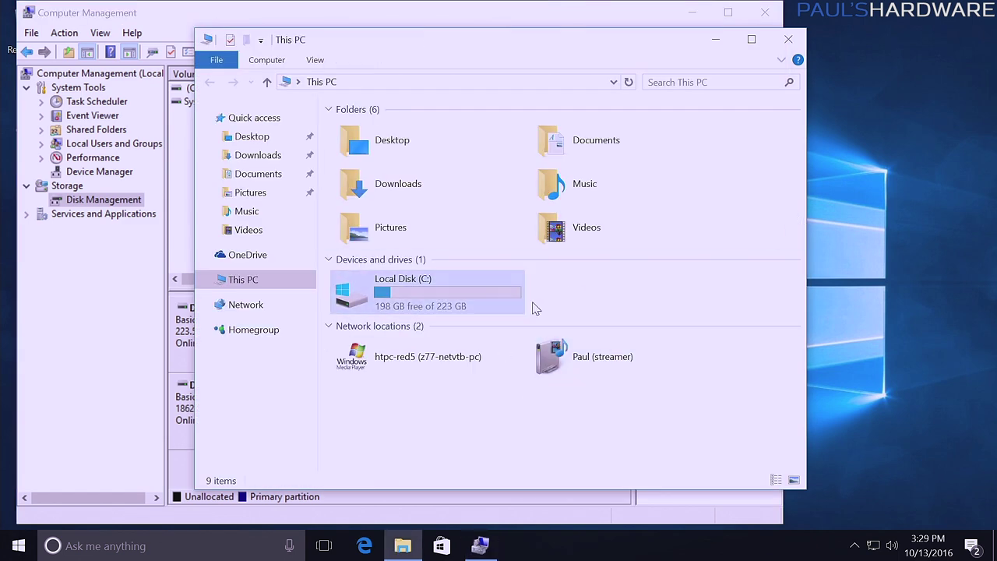
left_click_drag(528, 39, 657, 60)
left_click(596, 22)
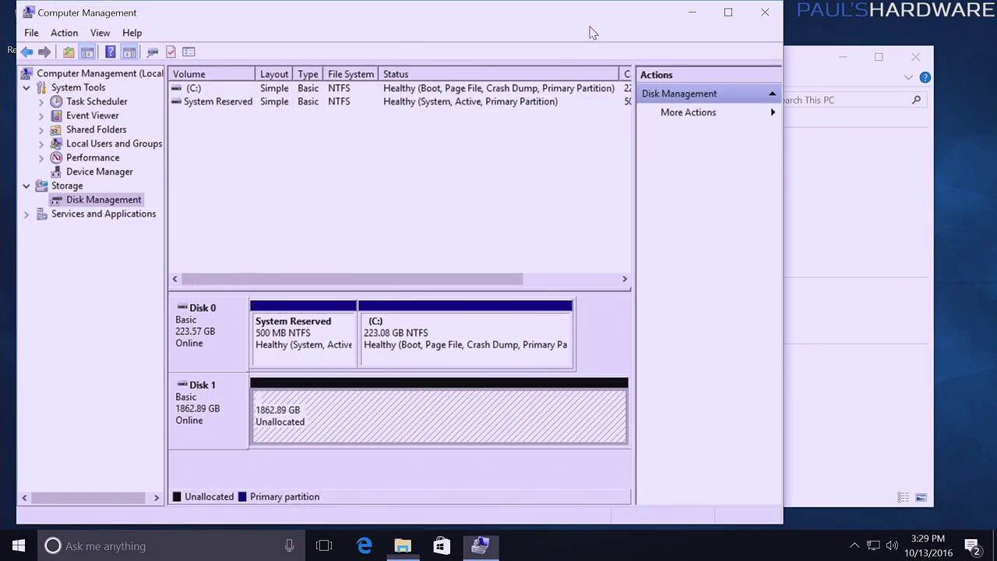
Step: Start a new simple volume on Disk 1's unallocated space, using the full 1907600 MB and drive letter D
left_click(221, 400)
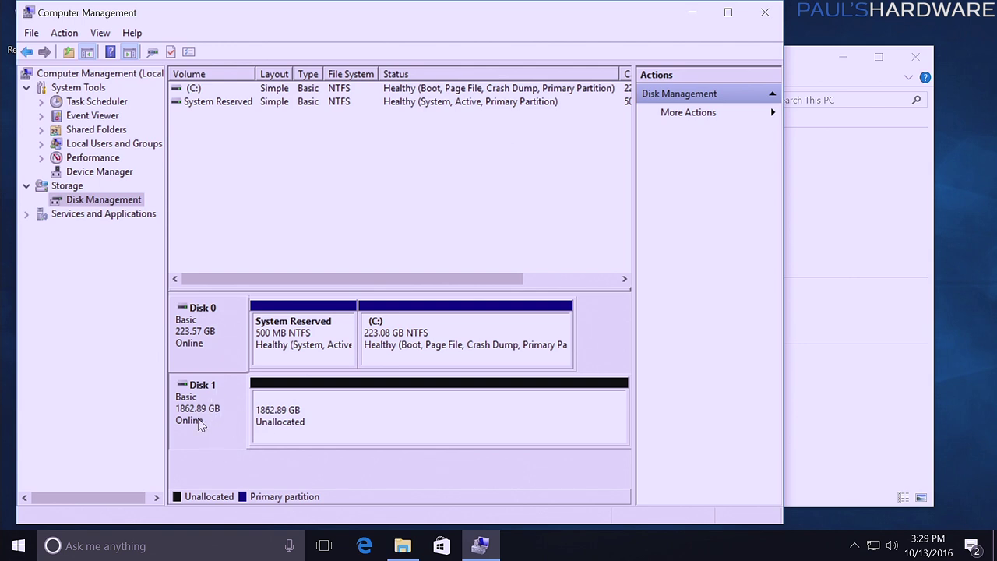
left_click(299, 422)
right_click(330, 411)
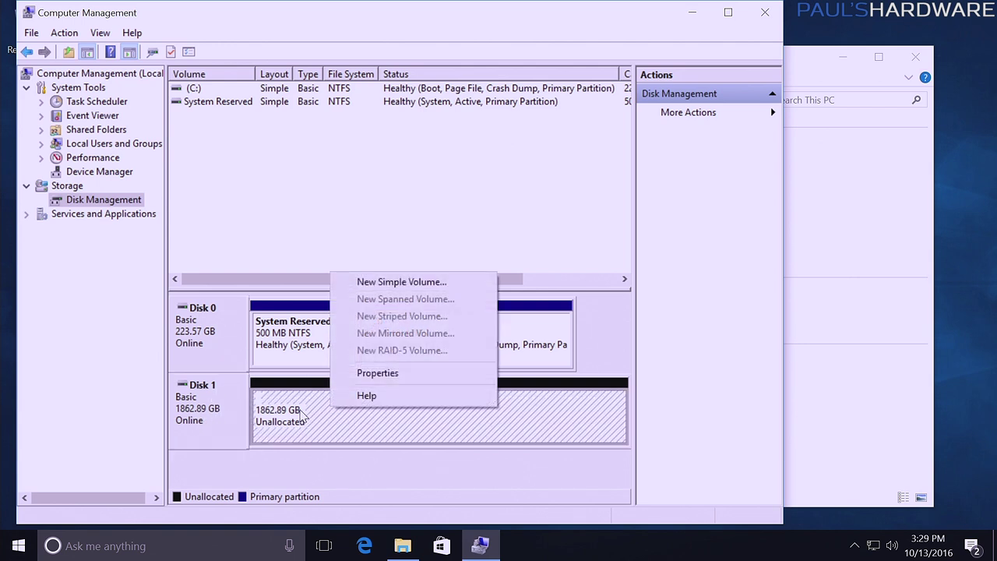
left_click(393, 284)
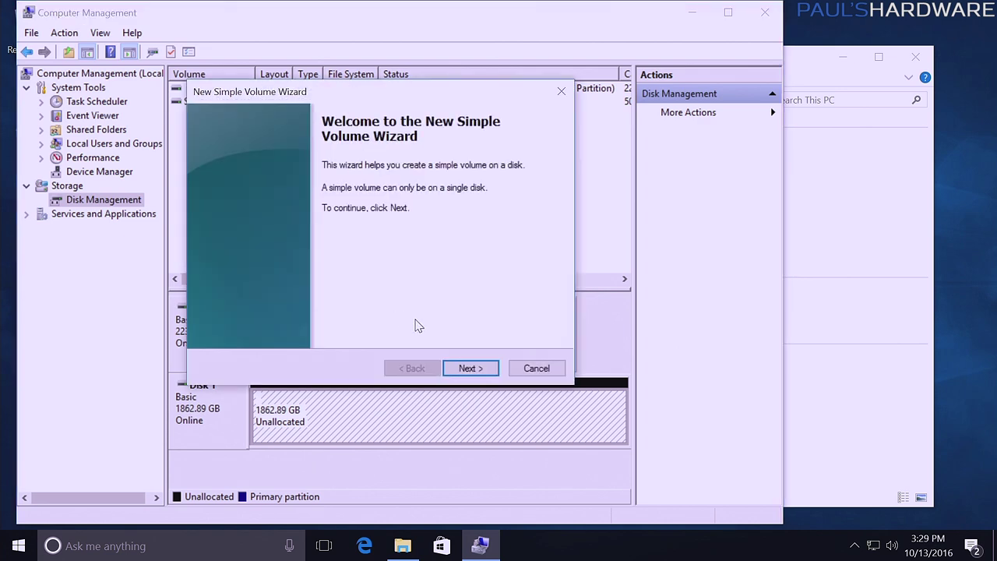
left_click(469, 370)
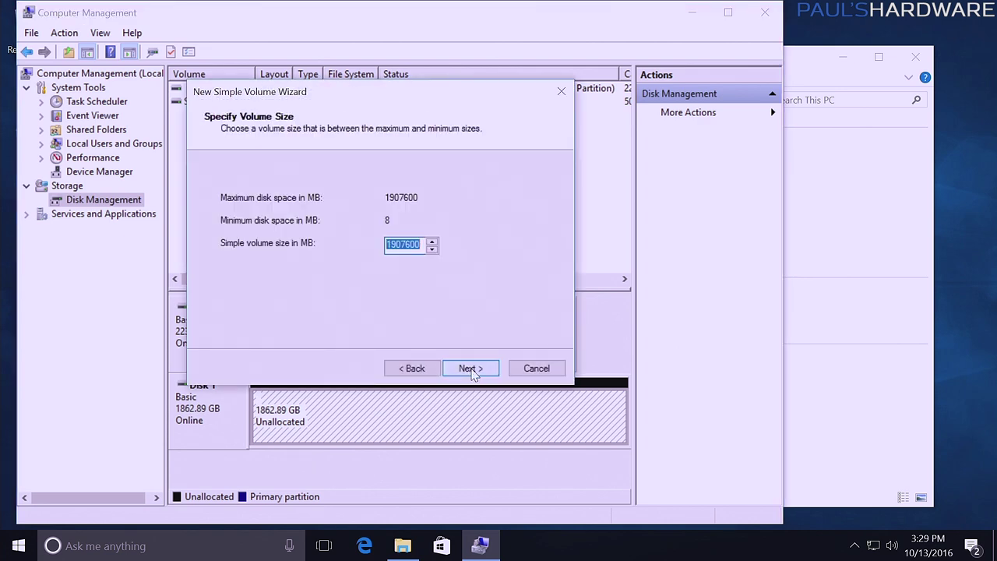
left_click(472, 369)
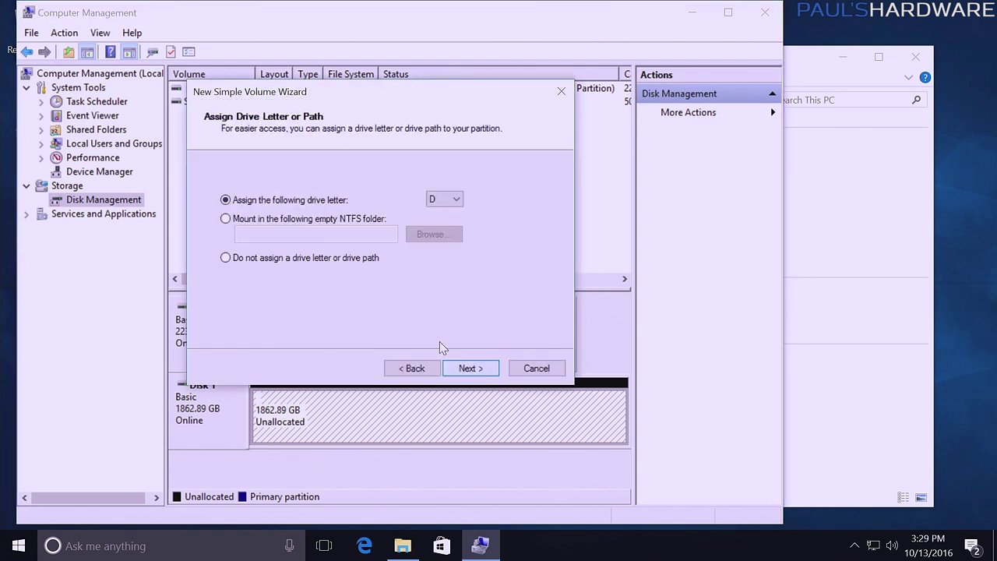
left_click(472, 370)
Step: Quick-format the volume as NTFS with the default allocation unit size and label 2TB Storage, and finish creating it
left_click(442, 236)
left_click(413, 258)
left_click(394, 256)
left_click(389, 265)
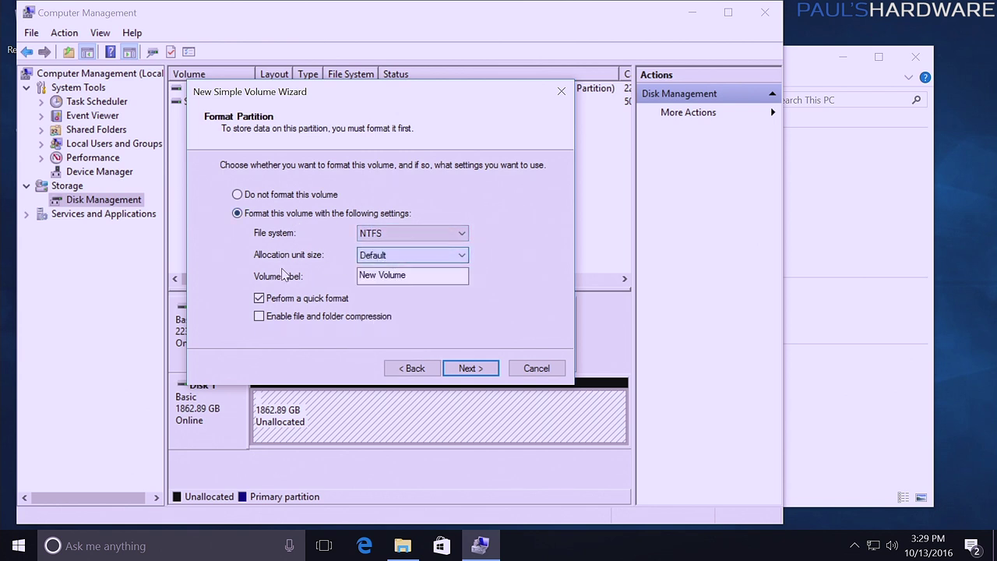
left_click_drag(409, 276, 313, 279)
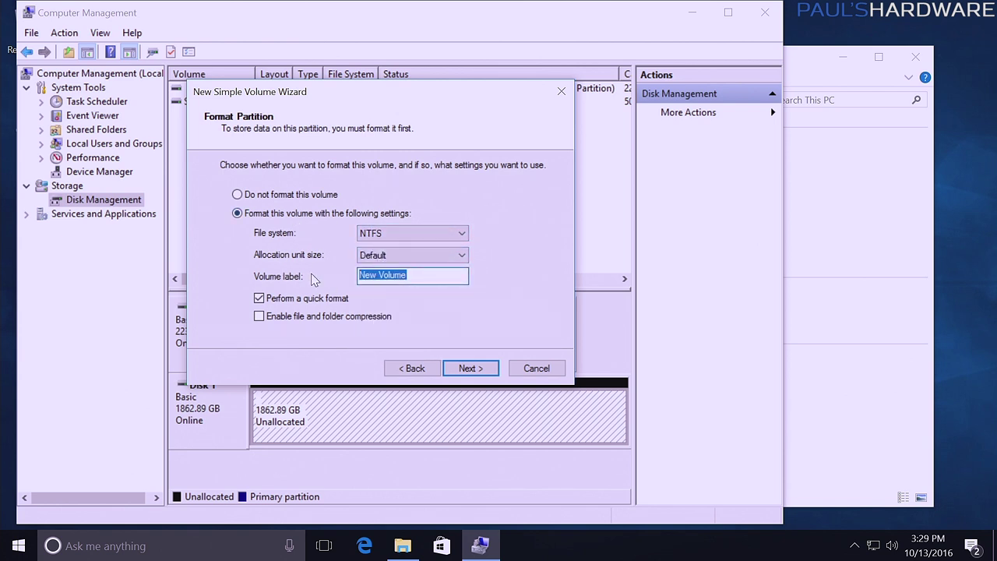
type("2TB Stor")
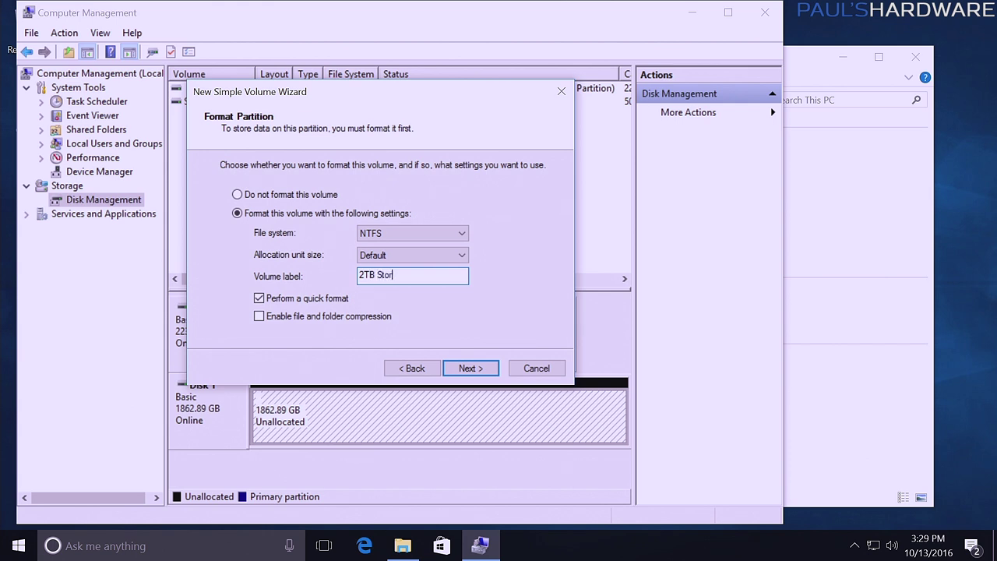
type("age")
left_click(473, 370)
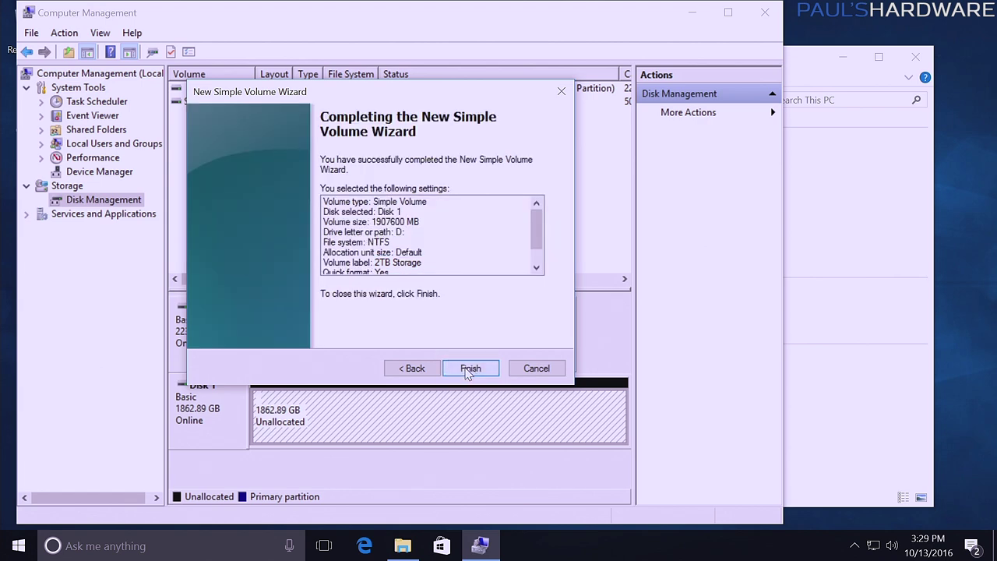
left_click(469, 369)
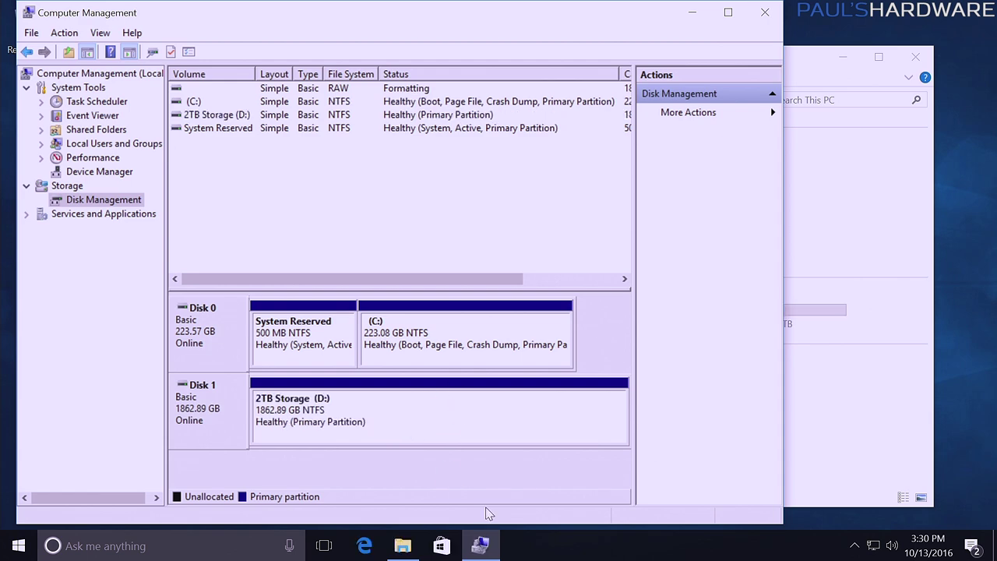
Step: Minimize Computer Management, open the 2TB Storage (D:) drive from This PC to check its contents, and return to This PC
left_click(692, 13)
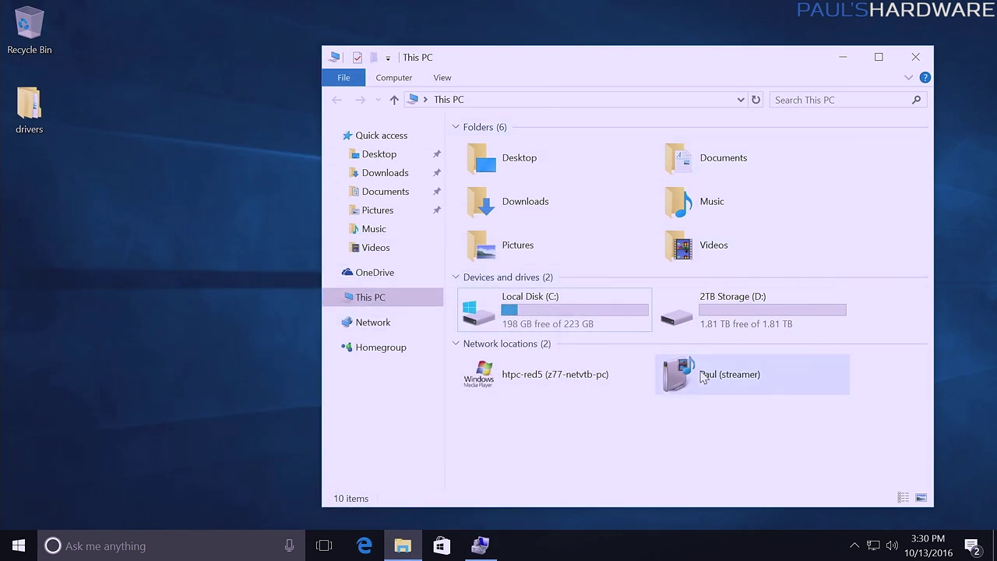
left_click_drag(737, 70, 641, 57)
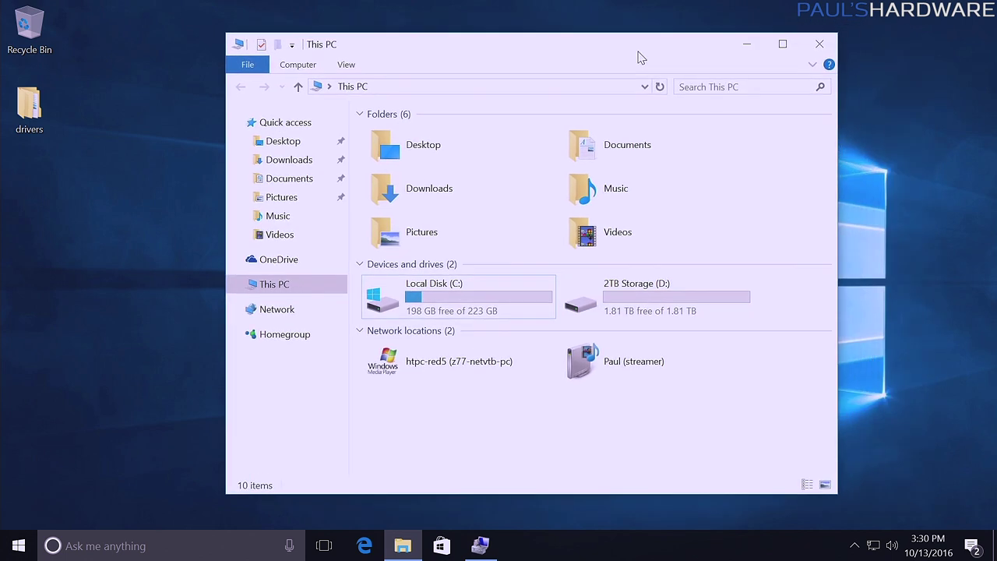
double_click(664, 290)
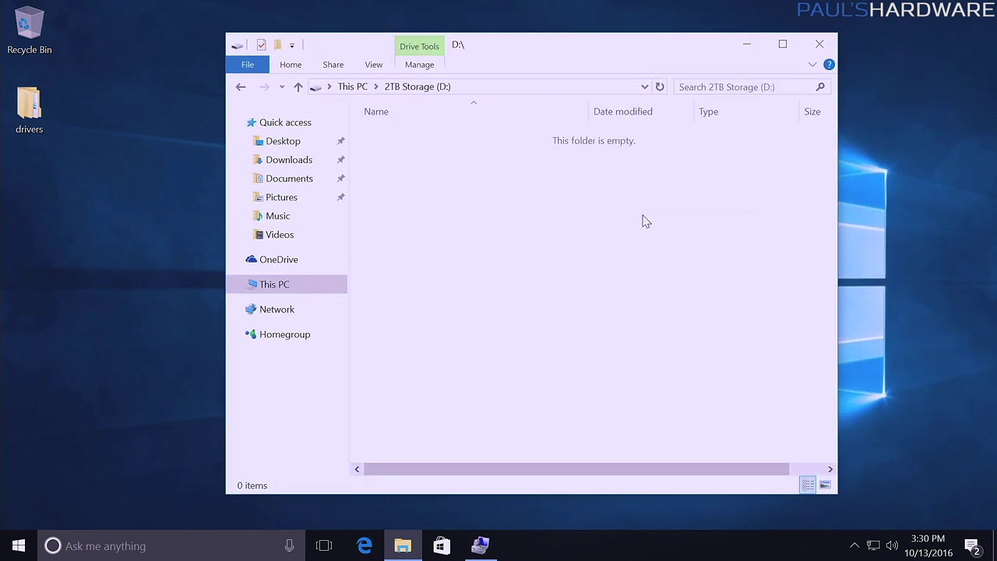
left_click(354, 87)
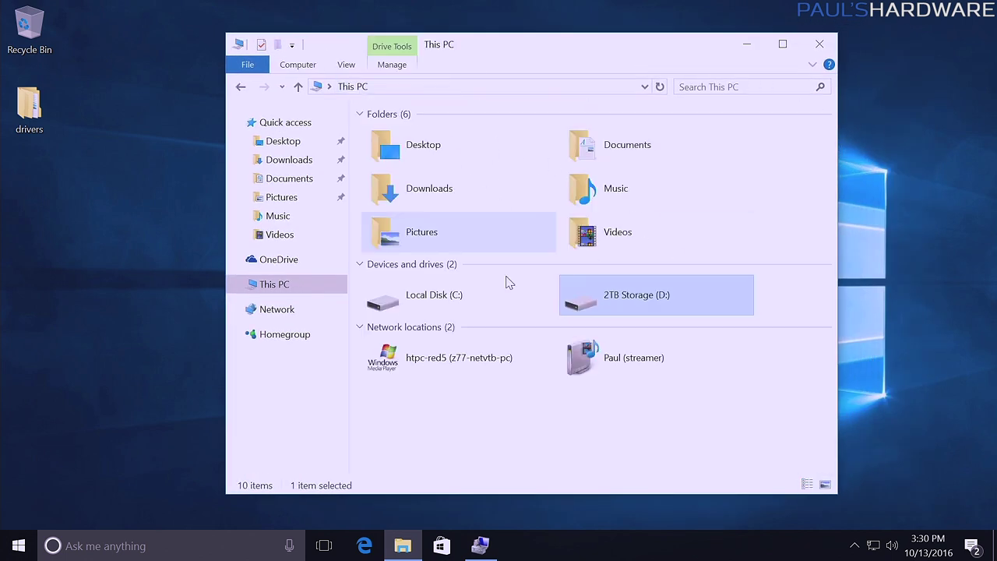